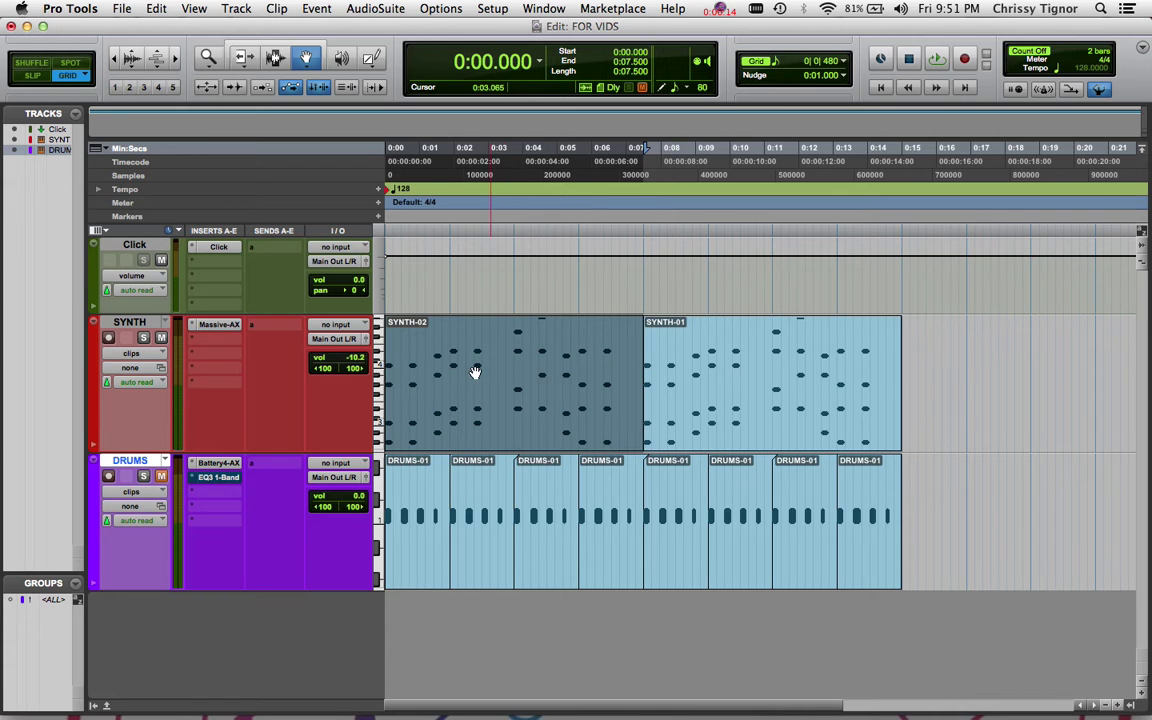
# Step: Preview the Massive synth on the SYNTH track by playing it with the plug-in open, then close it and stop
pyautogui.click(220, 325)
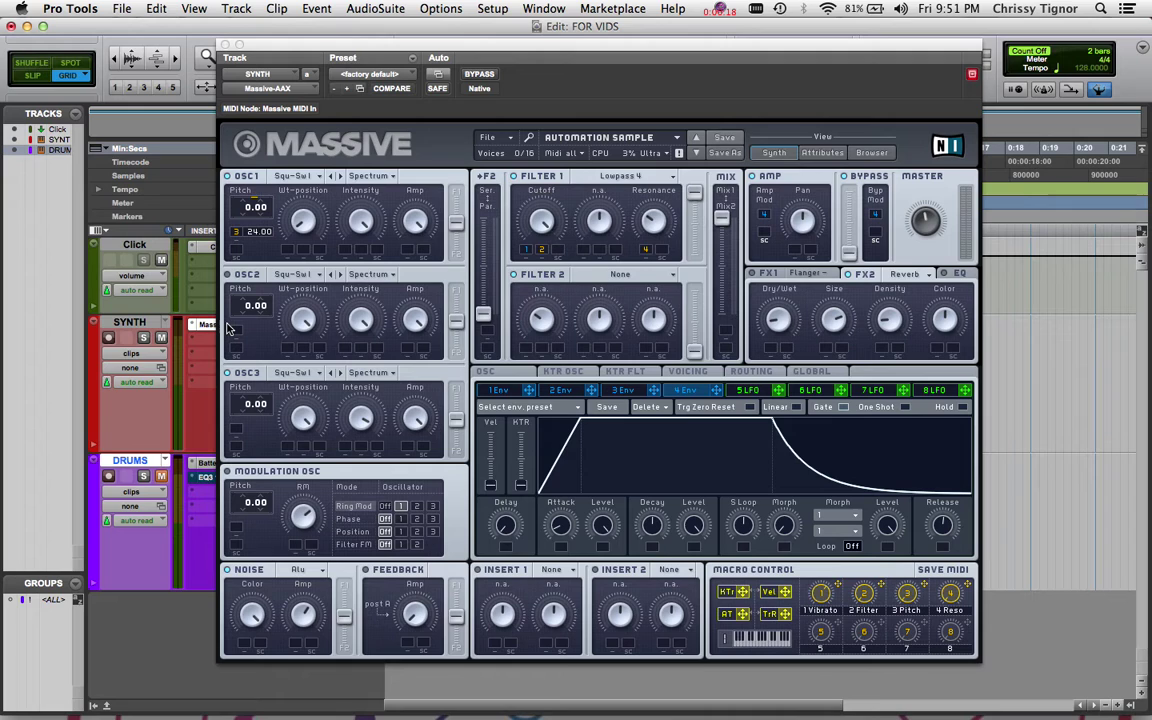
pyautogui.press('space')
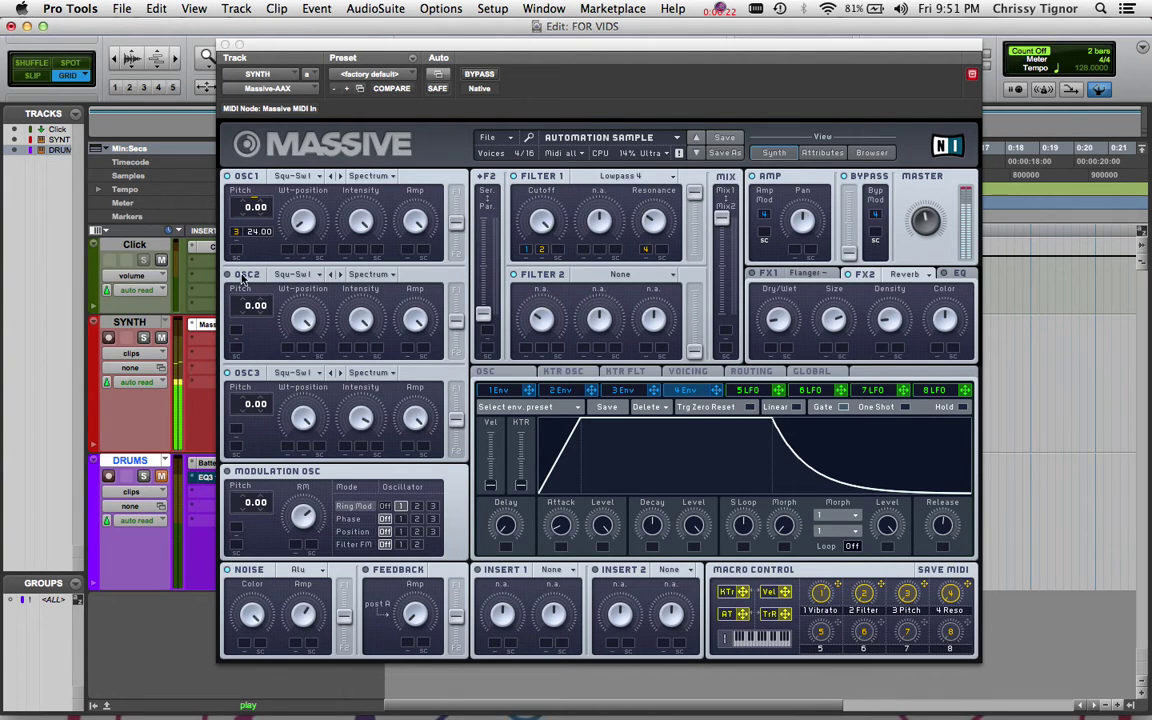
pyautogui.click(226, 46)
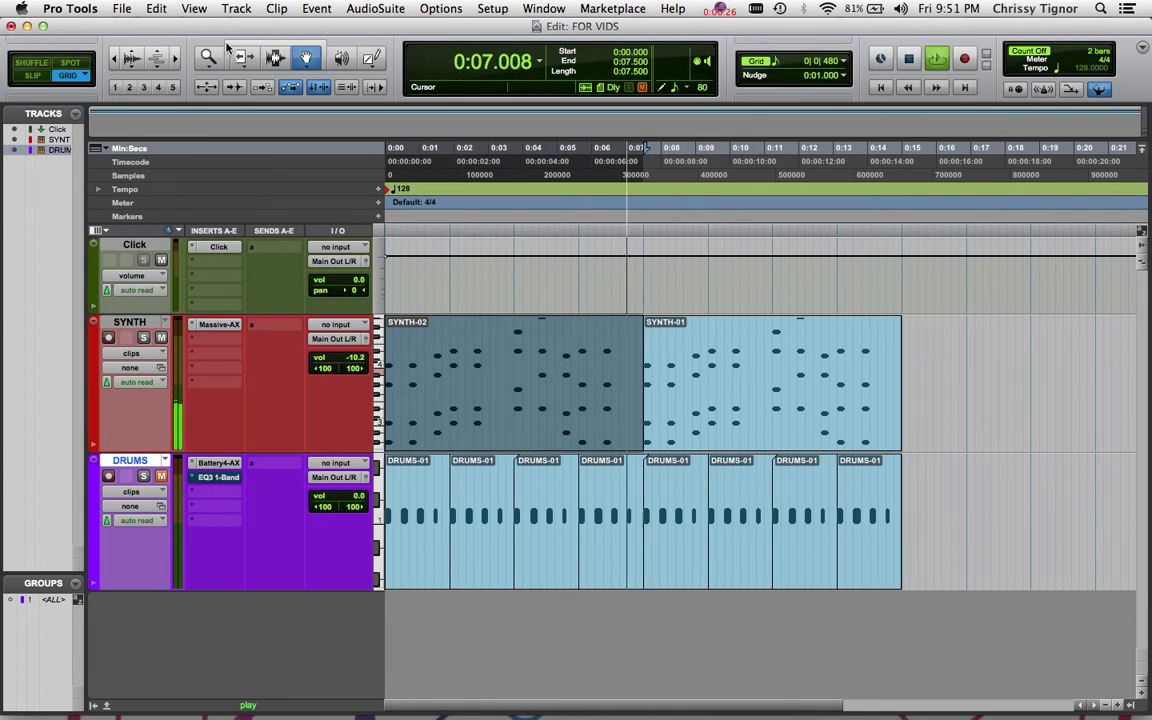
pyautogui.press('space')
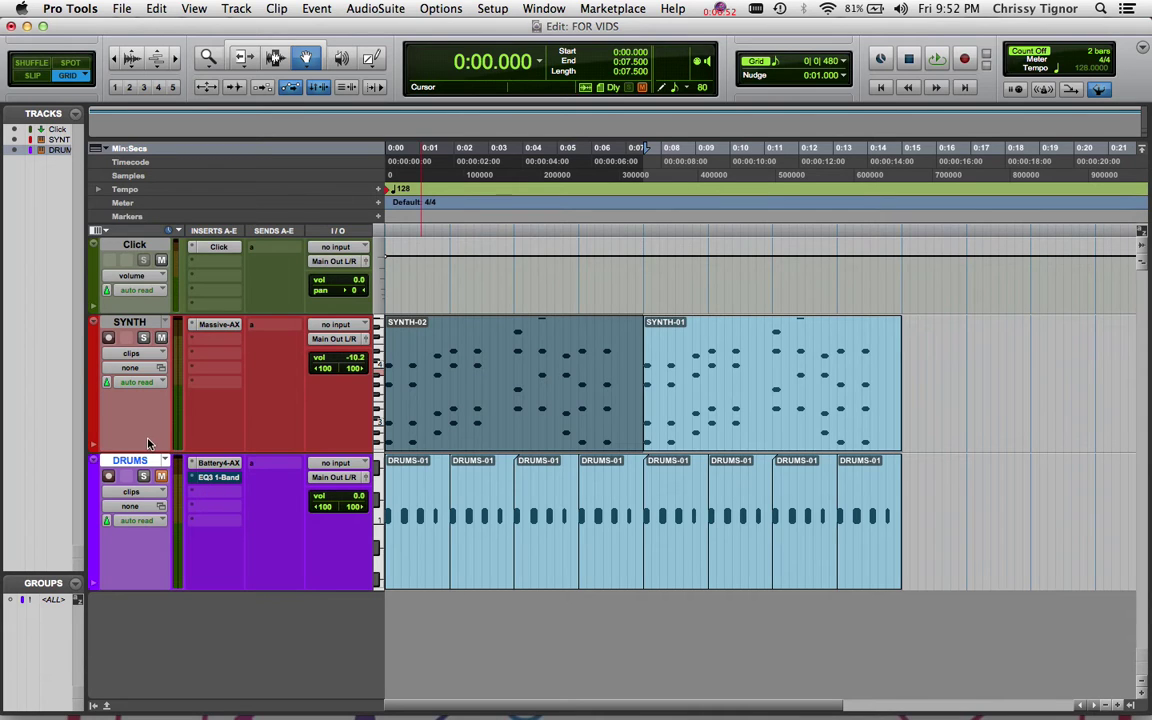
# Step: Reveal the SYNTH automation lane and browse its parameter list, leaving it on audio volume
pyautogui.click(93, 447)
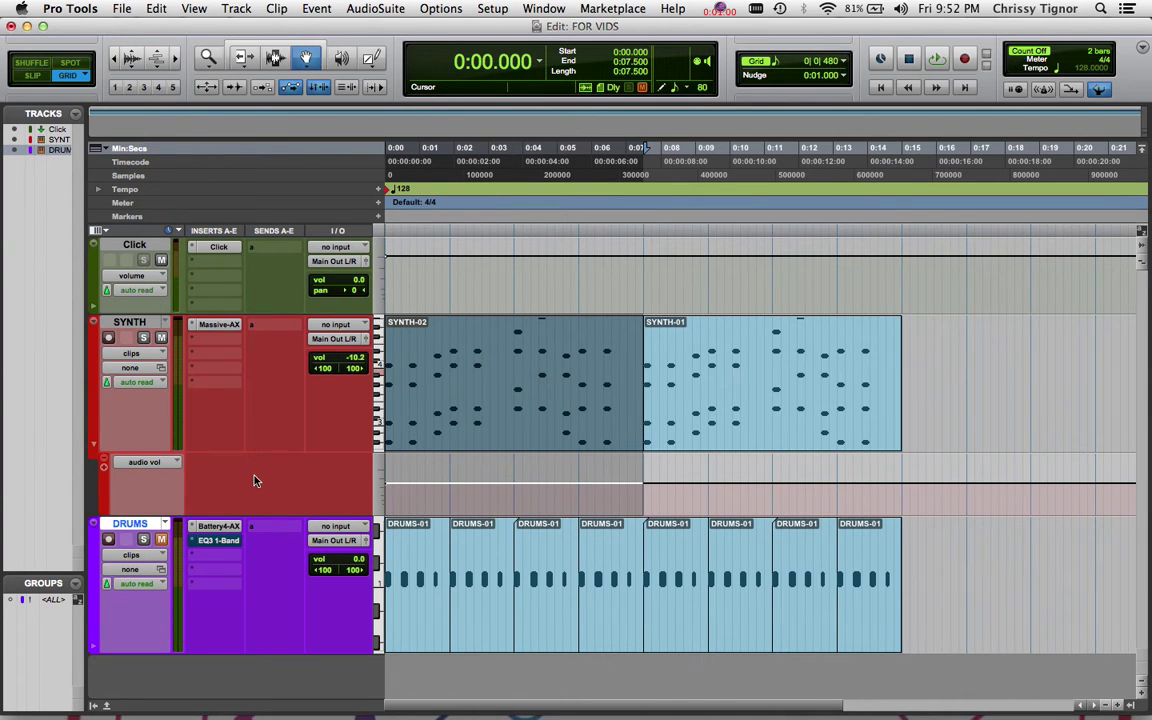
pyautogui.click(165, 463)
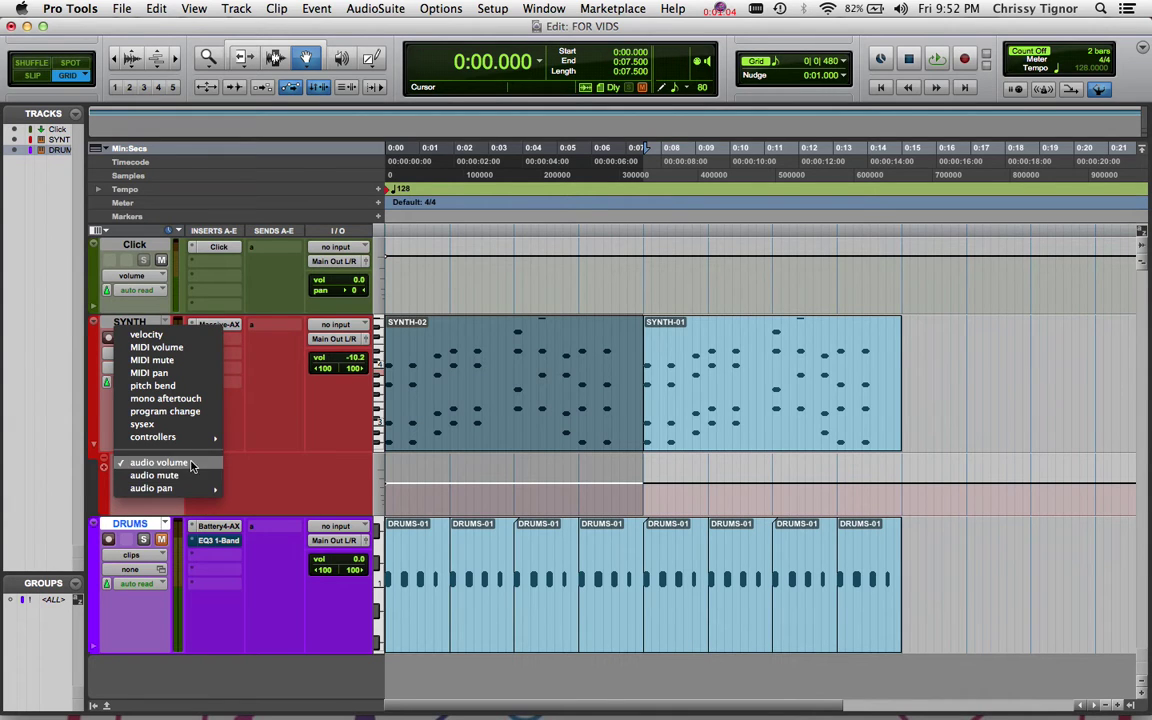
pyautogui.moveTo(165, 489)
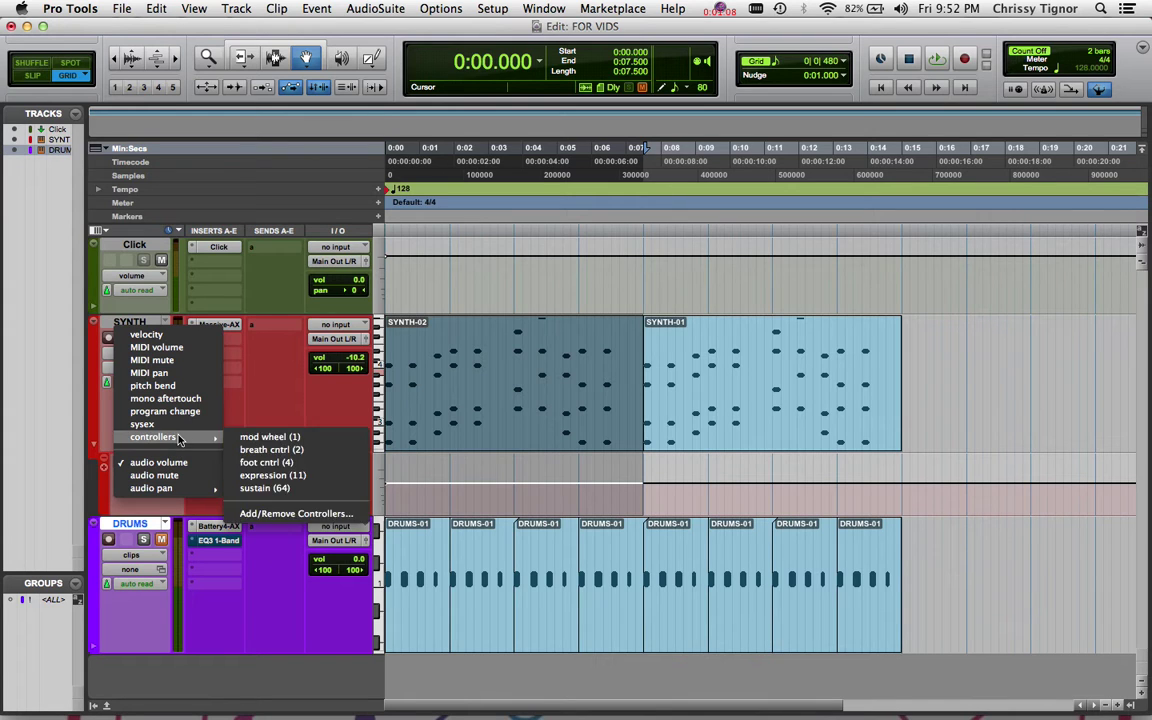
pyautogui.moveTo(198, 441)
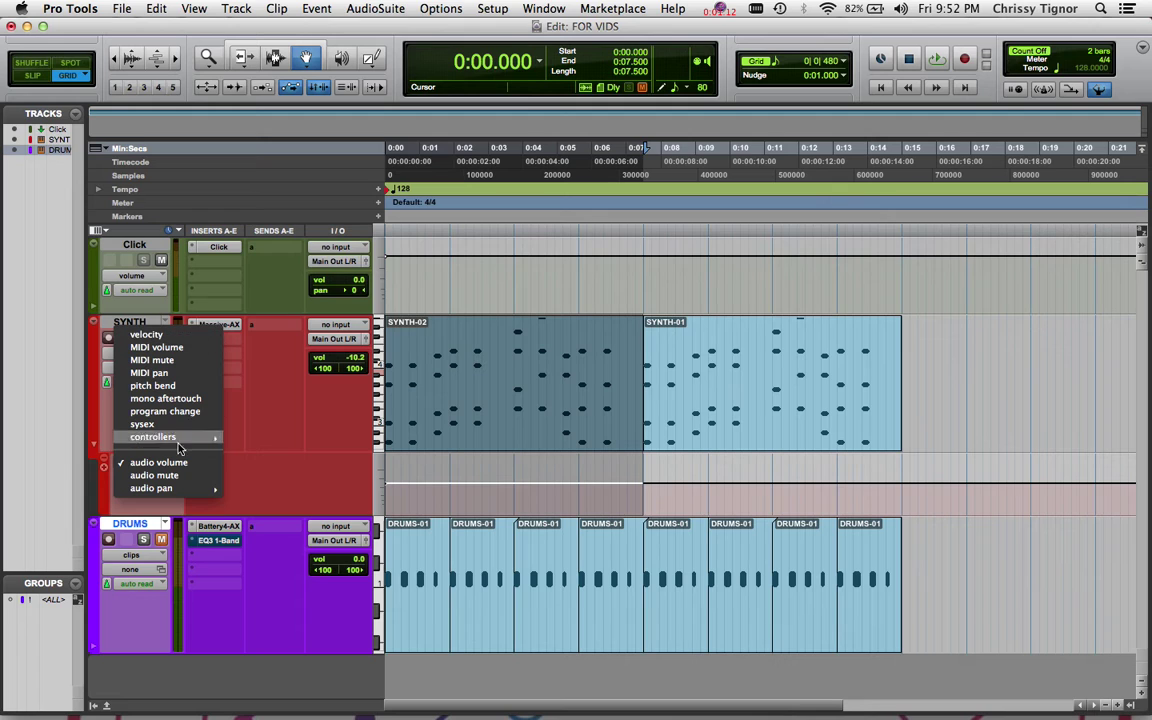
pyautogui.click(165, 462)
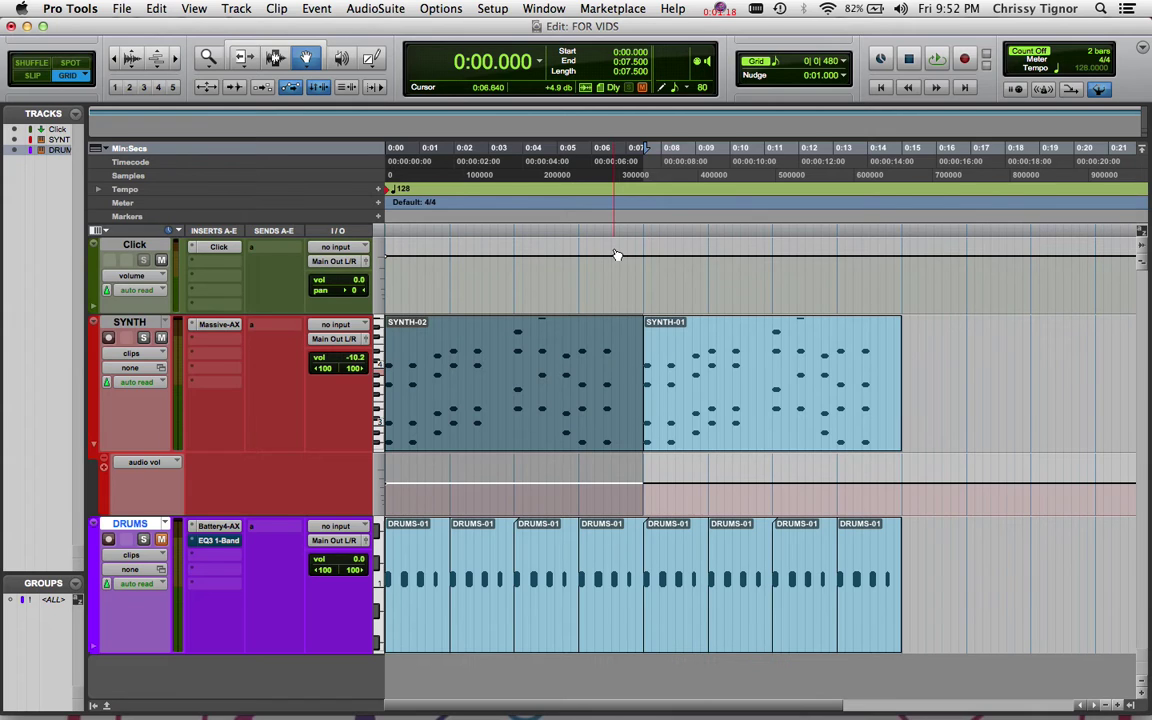
# Step: Set the Pencil tool to draw straight Line shapes
pyautogui.click(372, 59)
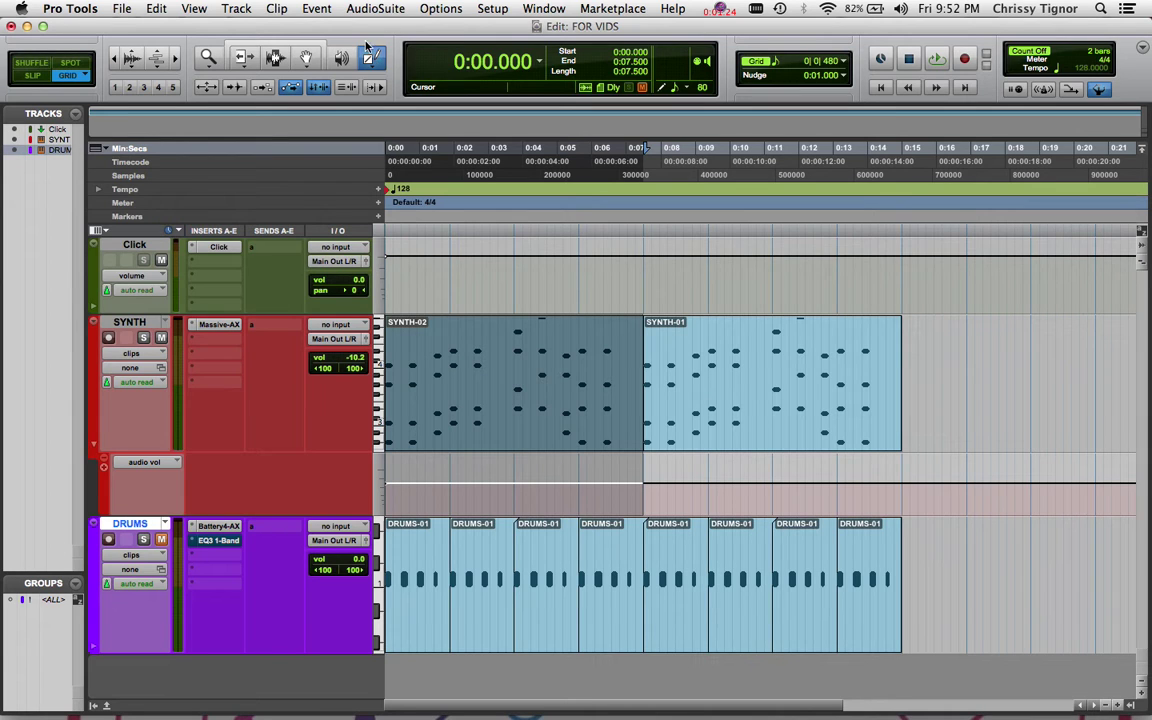
pyautogui.click(376, 59)
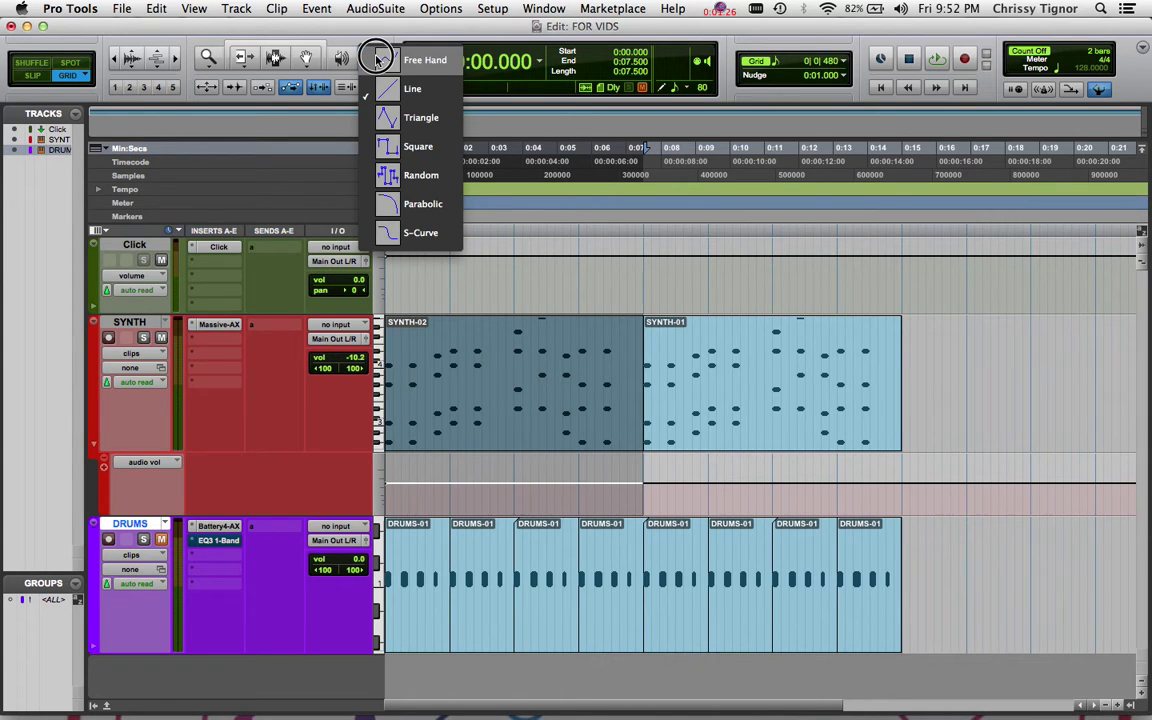
pyautogui.click(415, 92)
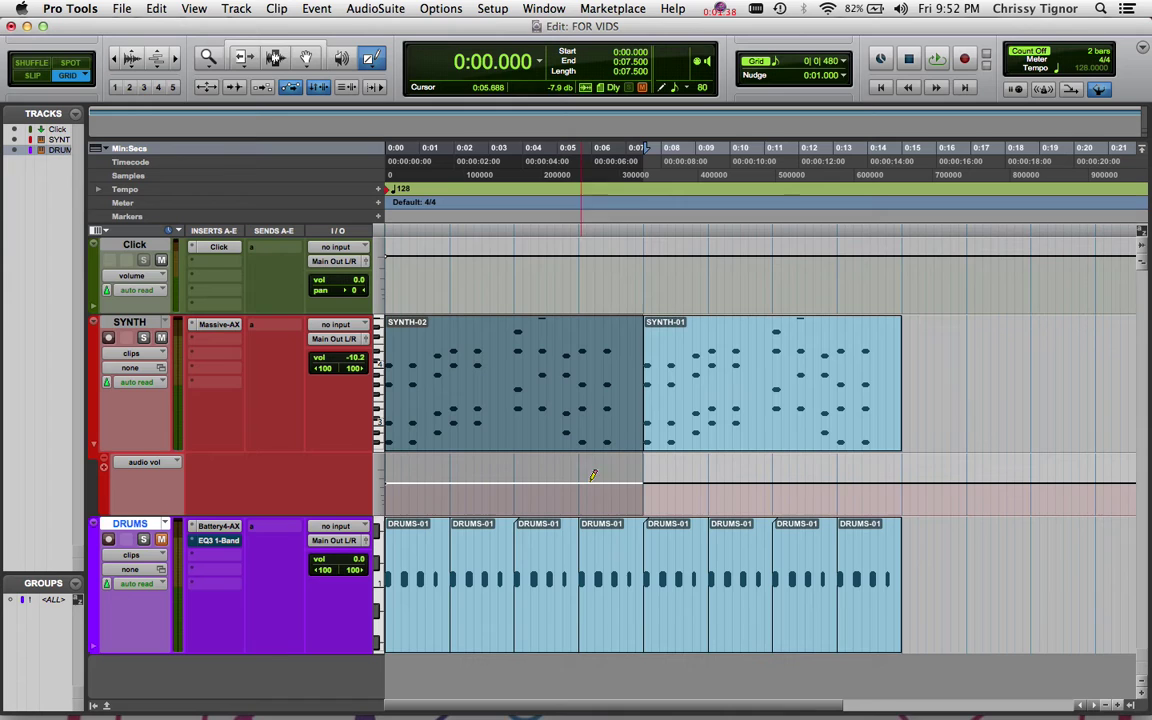
# Step: Draw a SYNTH volume ramp rising to the 0:07 clip boundary and play it back
pyautogui.moveTo(643, 468)
pyautogui.mouseDown()
pyautogui.moveTo(326, 497)
pyautogui.moveTo(267, 491)
pyautogui.mouseUp()
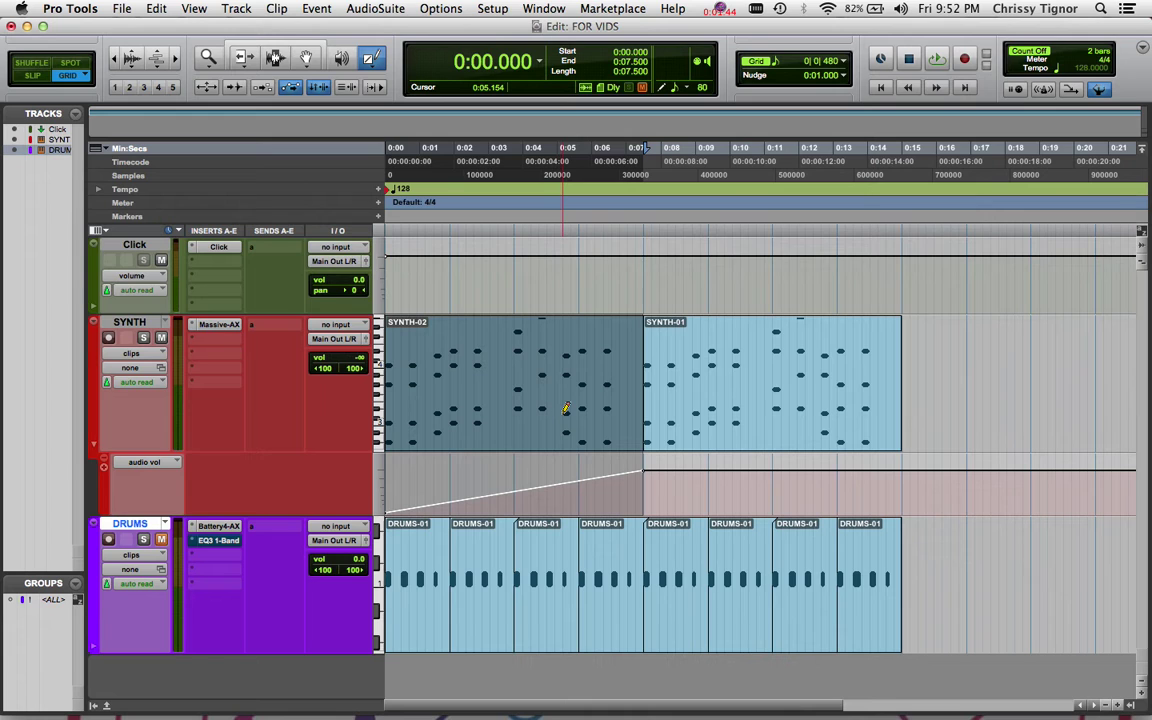
pyautogui.press('space')
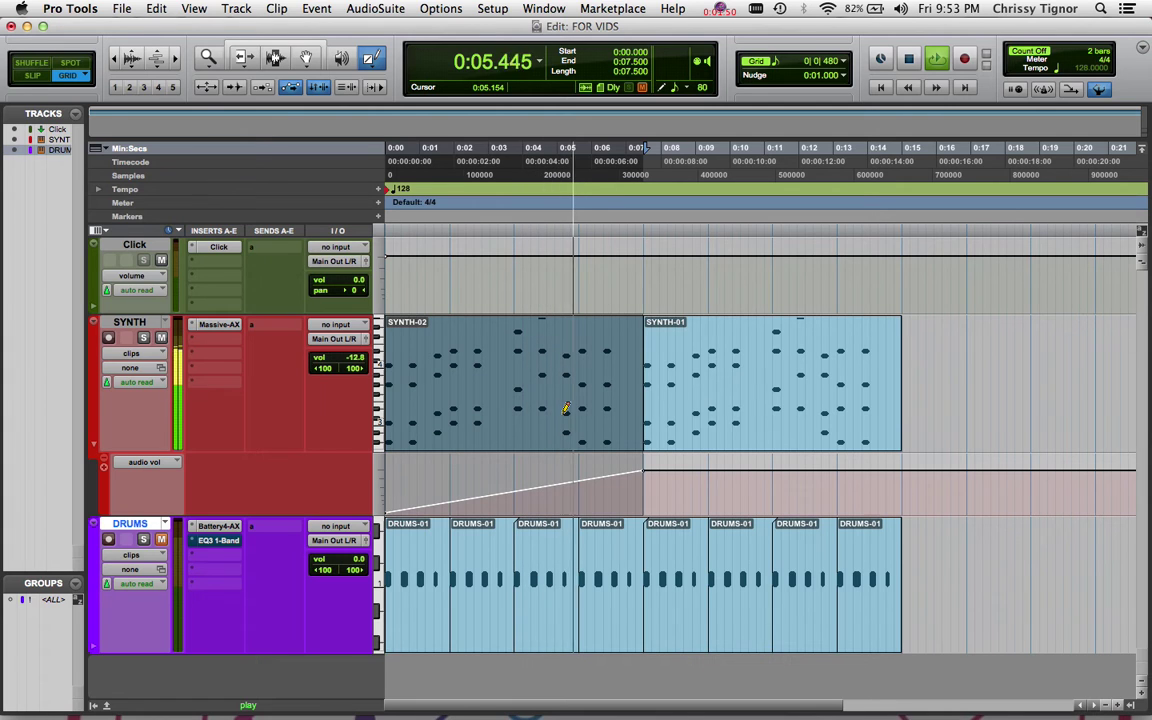
pyautogui.press('space')
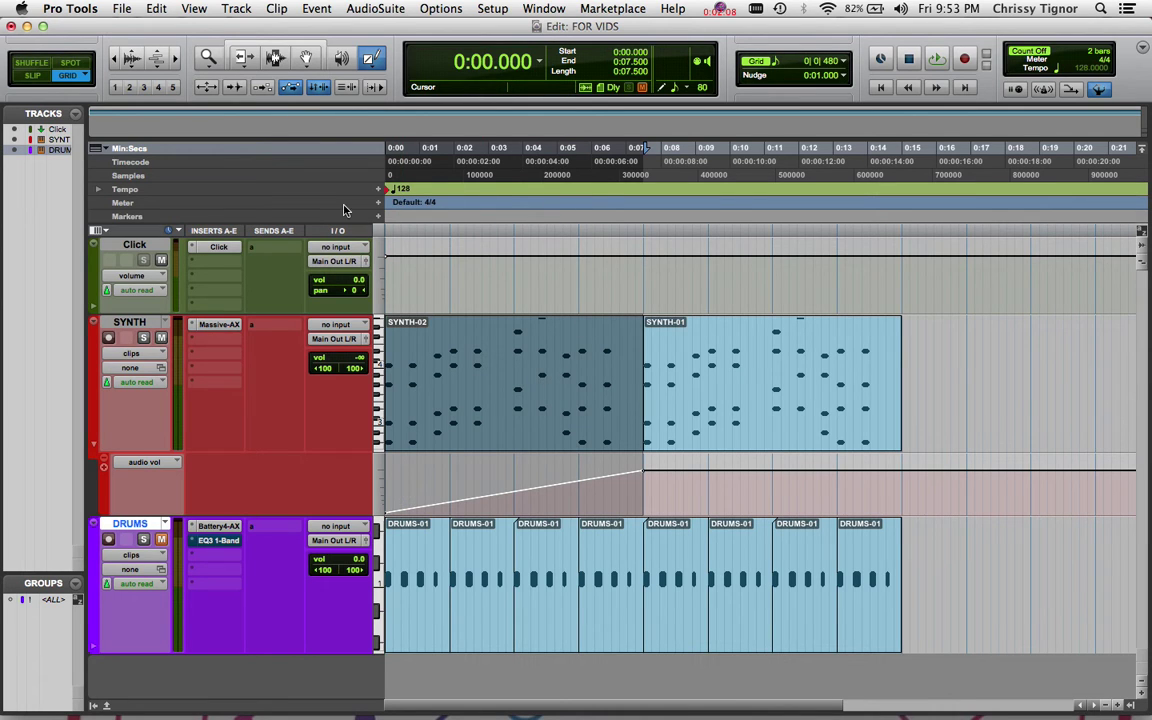
# Step: Delete the SYNTH volume ramp across the lane and raise the remaining flat line to one steady level
pyautogui.press('F6')
pyautogui.click(617, 483)
pyautogui.moveTo(617, 483); pyautogui.dragTo(287, 516)
pyautogui.press('Delete')
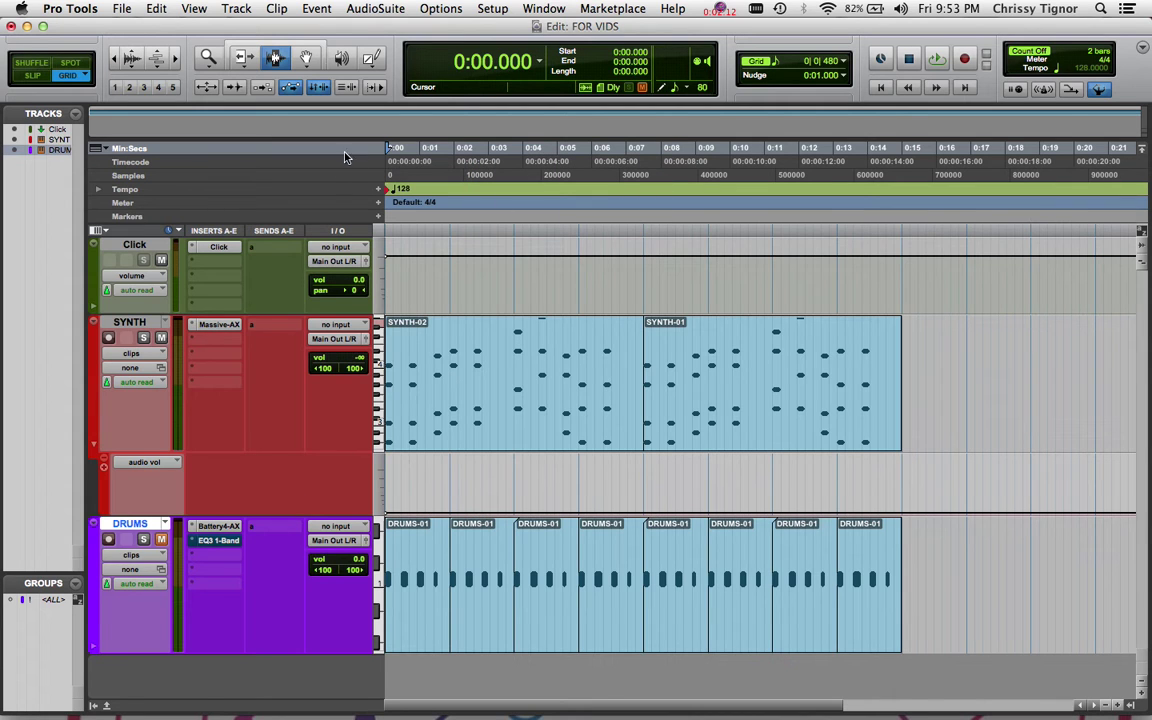
pyautogui.press('F7')
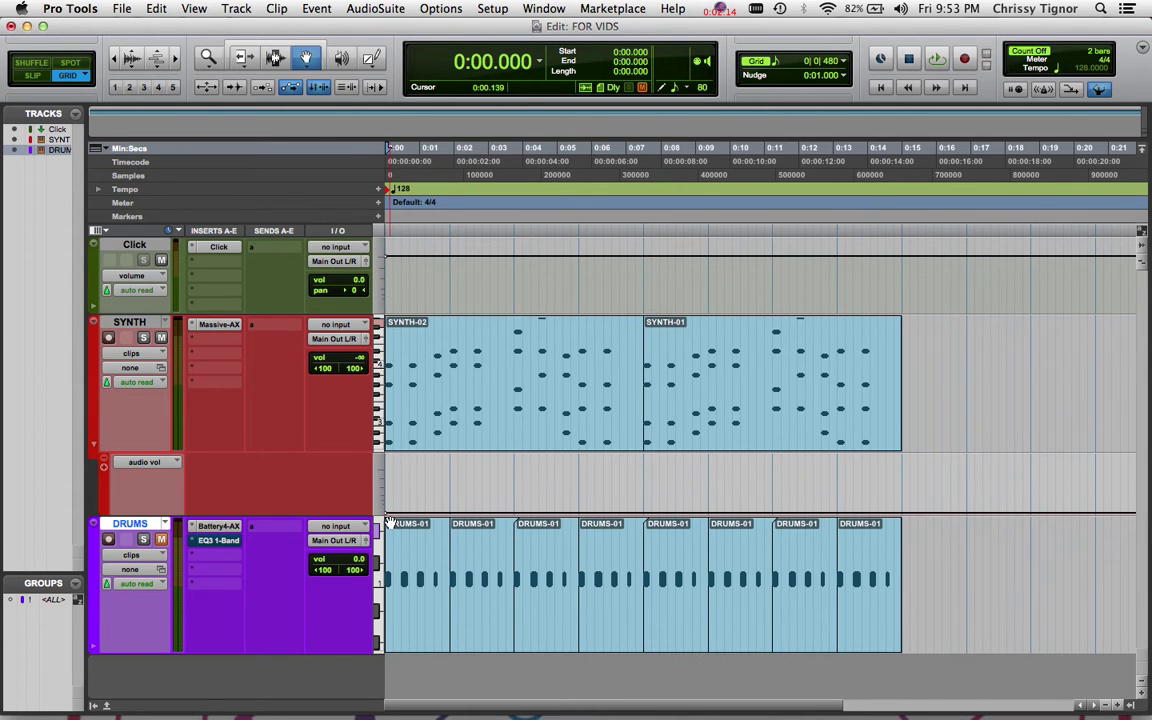
pyautogui.moveTo(400, 511); pyautogui.dragTo(380, 477)
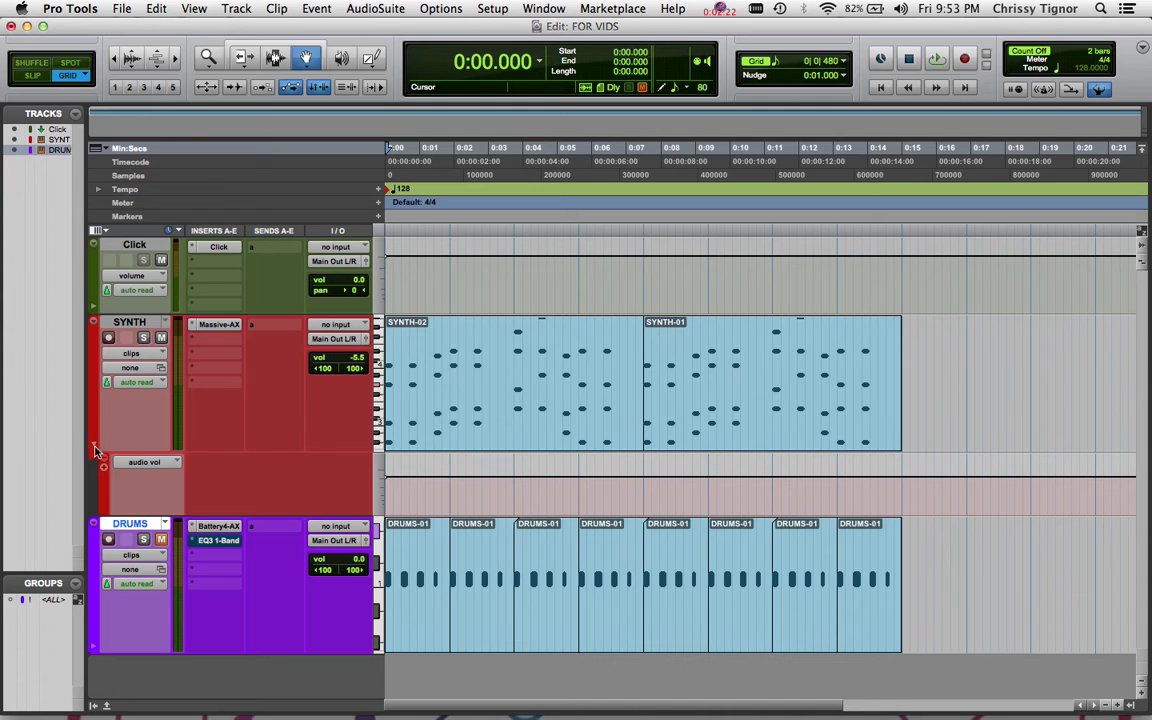
# Step: Reopen Massive on SYNTH, record-arm the track, and nudge the Filter 1 Cutoff knob
pyautogui.click(229, 325)
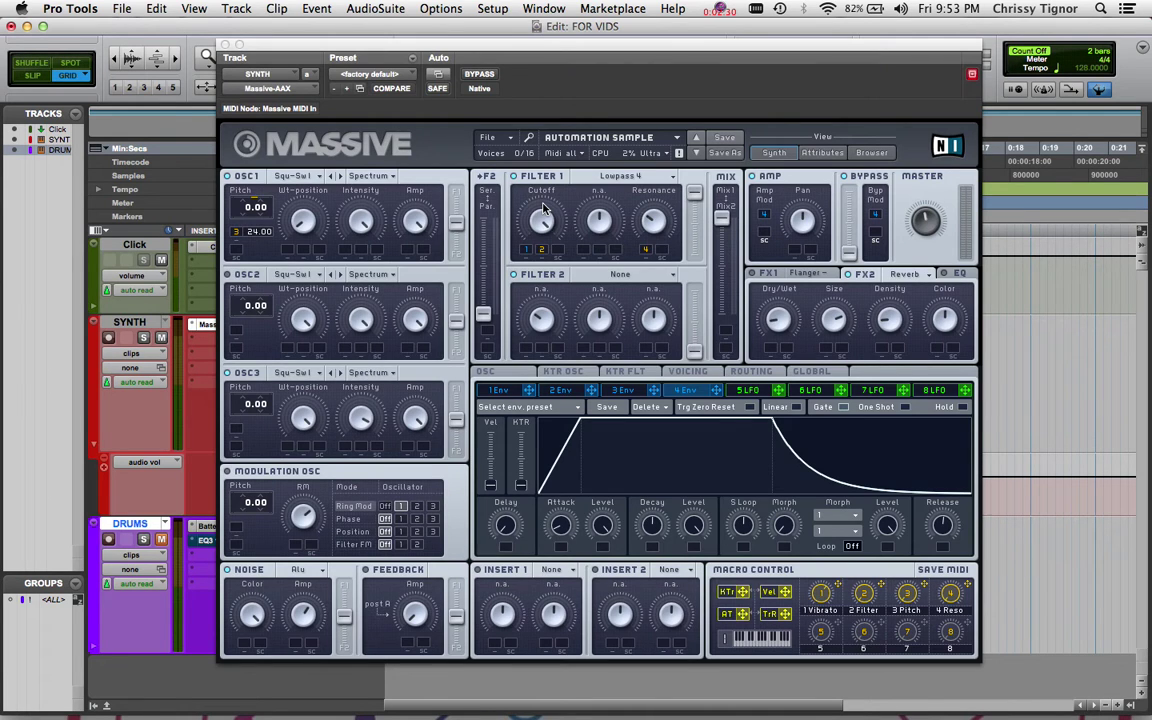
pyautogui.click(114, 337)
pyautogui.click(543, 220)
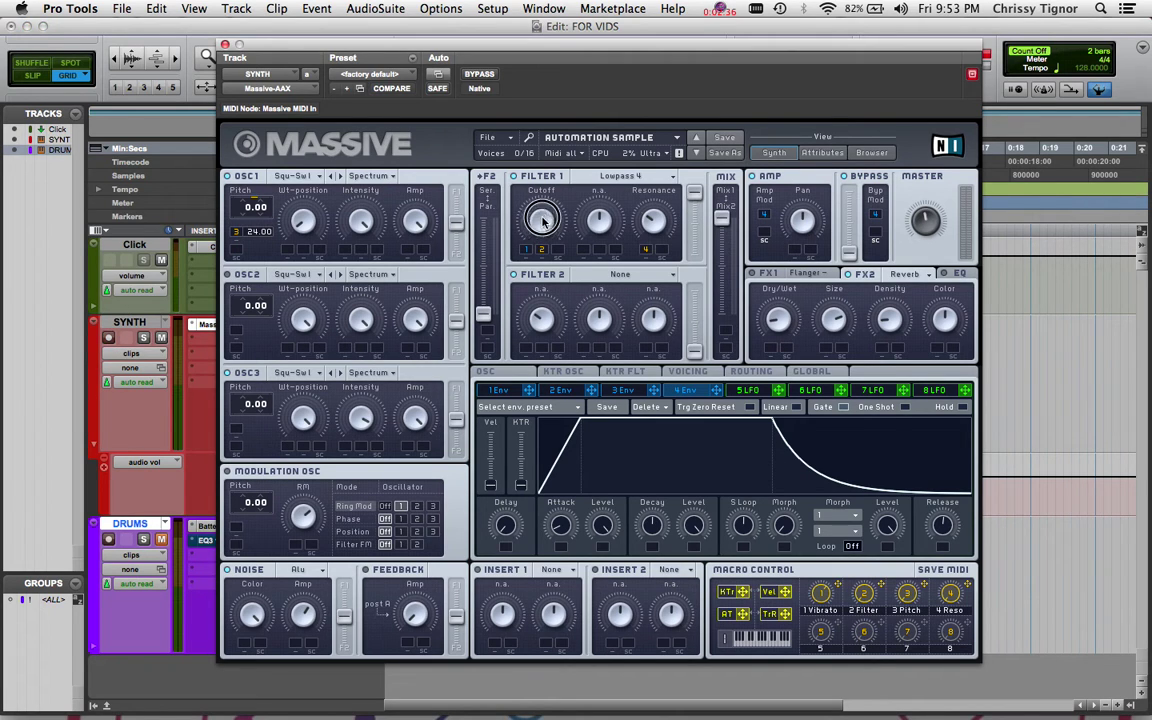
pyautogui.moveTo(543, 220); pyautogui.dragTo(541, 208)
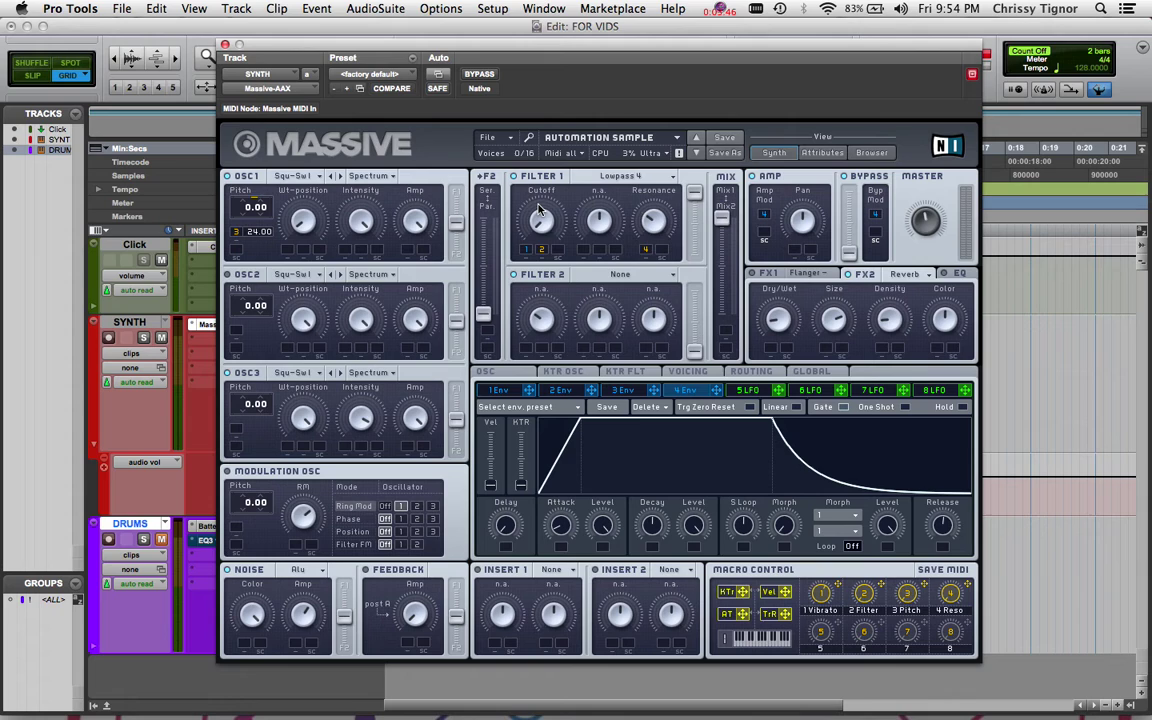
# Step: Put Massive's Filter 1 Cutoff into Midi Learn from its right-click menu
pyautogui.rightClick(540, 222)
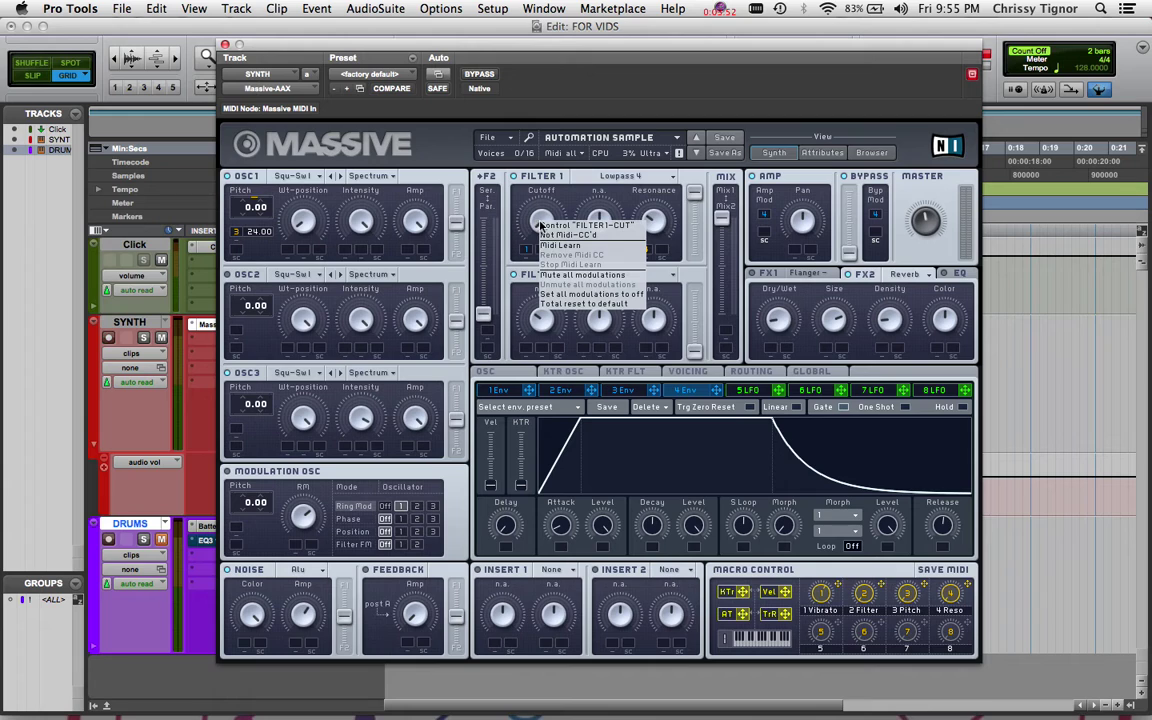
pyautogui.click(593, 248)
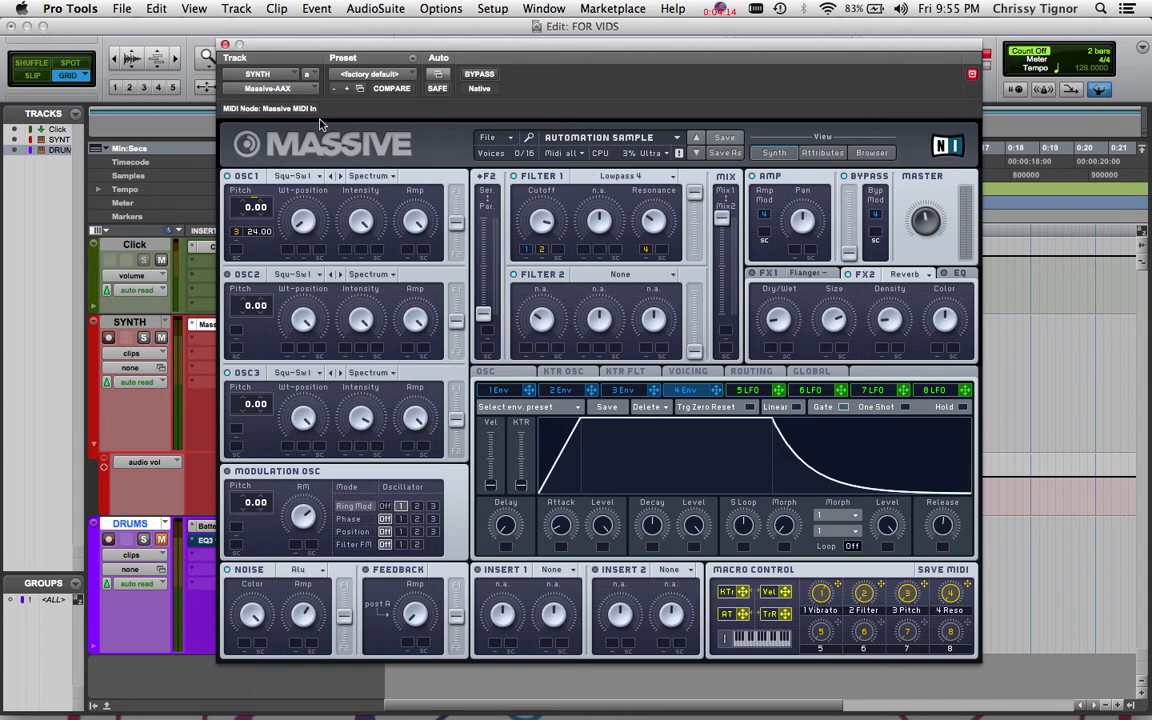
# Step: Close Massive and add a second SYNTH lane showing controllers > mod wheel (1)
pyautogui.click(225, 44)
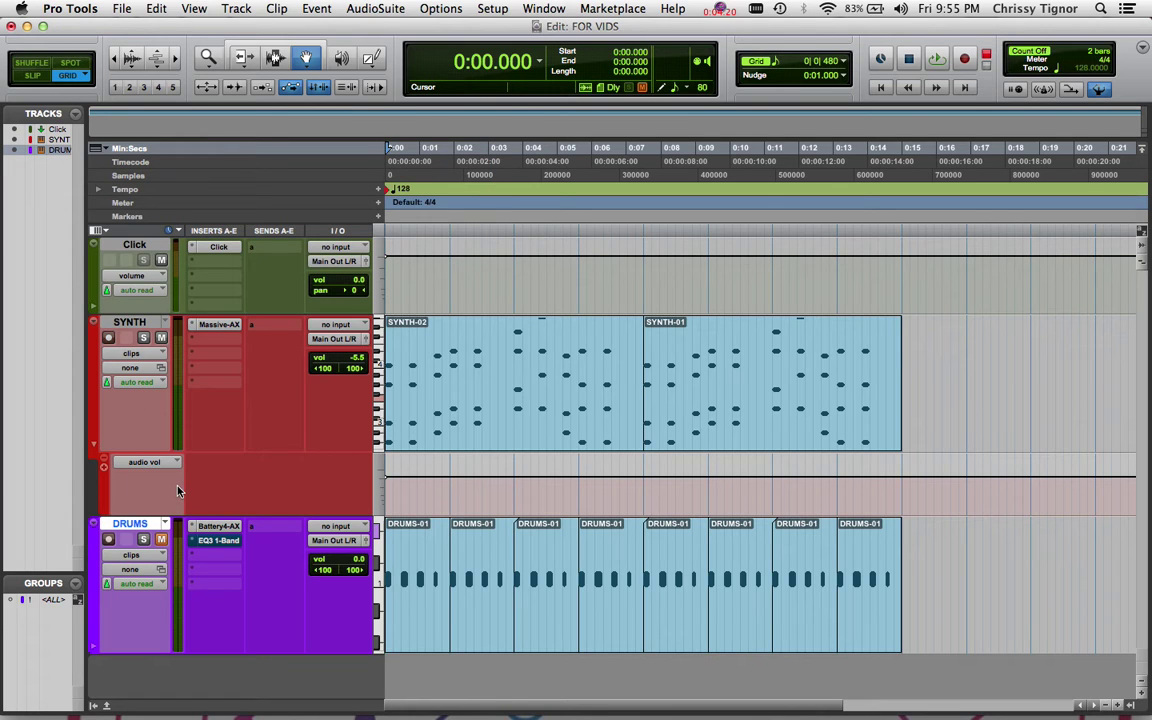
pyautogui.click(104, 467)
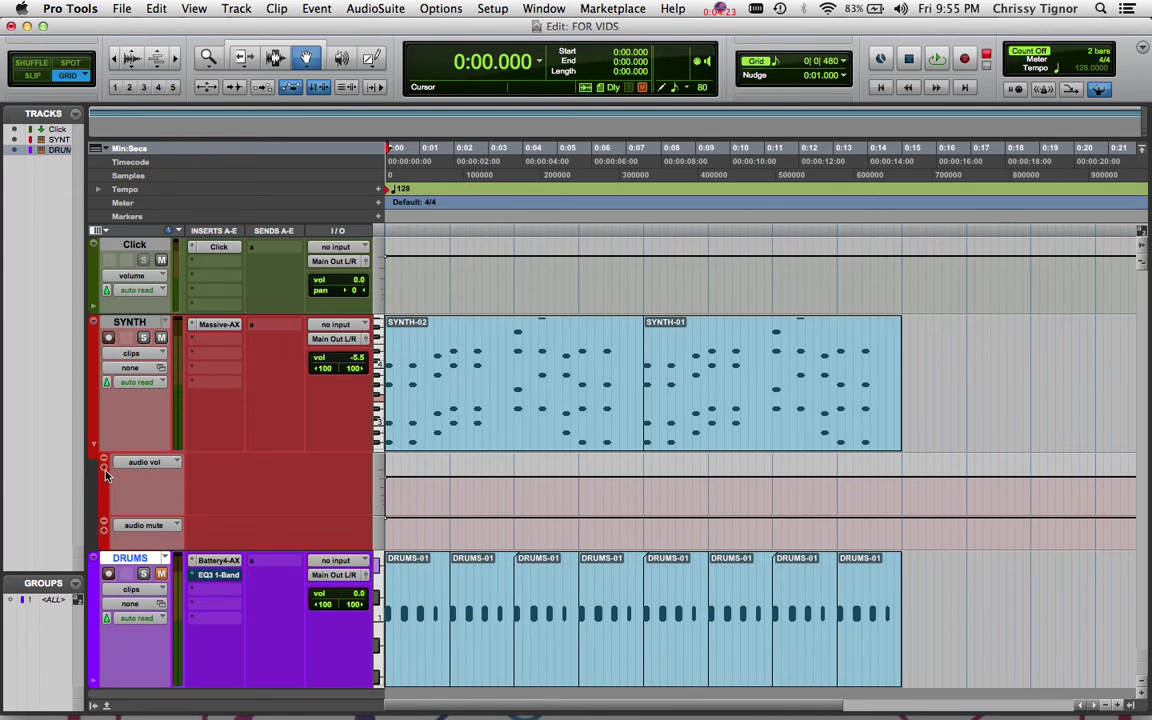
pyautogui.click(152, 526)
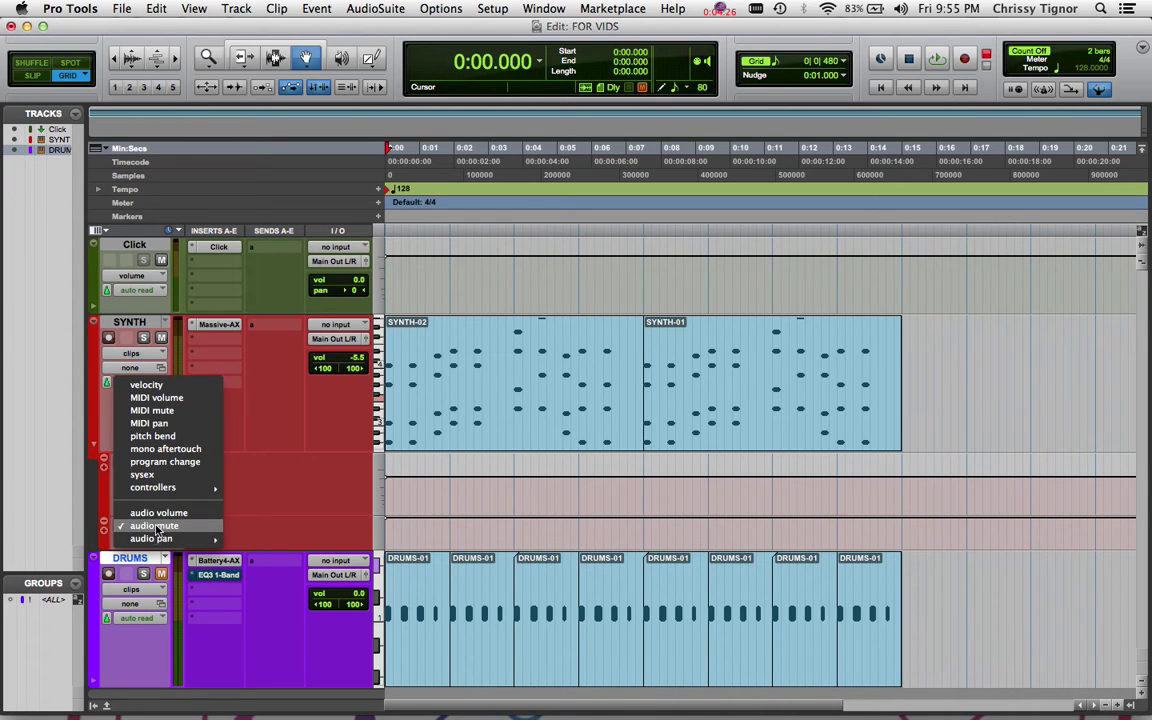
pyautogui.moveTo(190, 487)
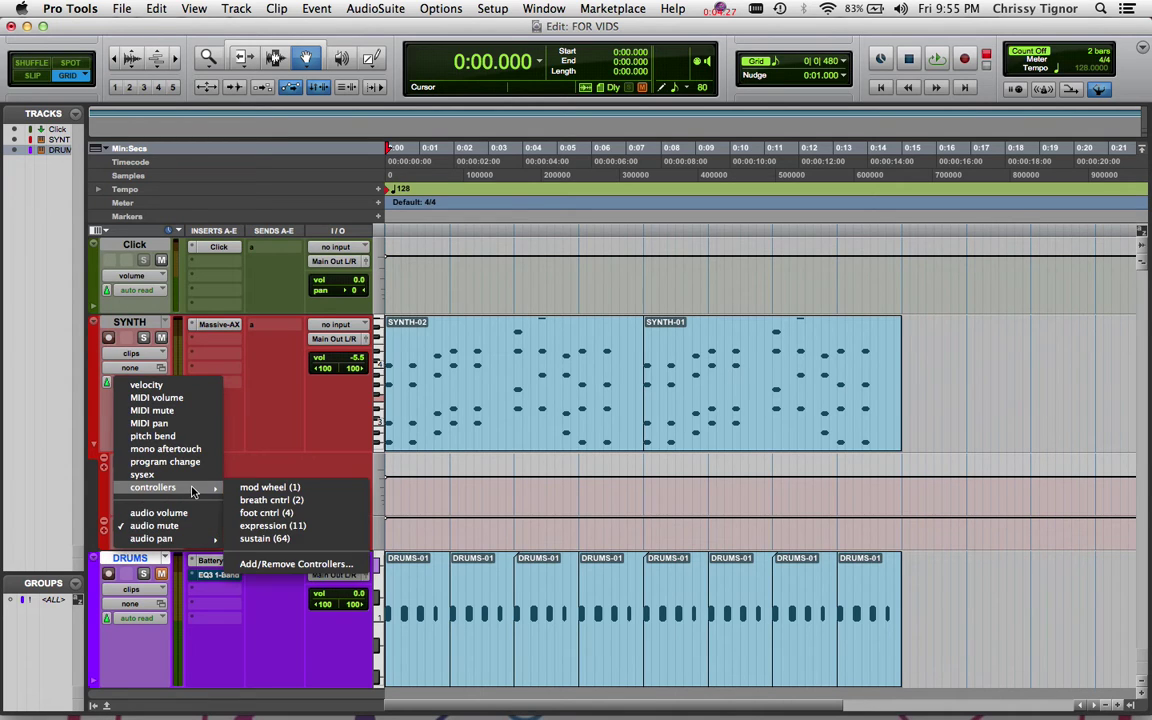
pyautogui.click(323, 490)
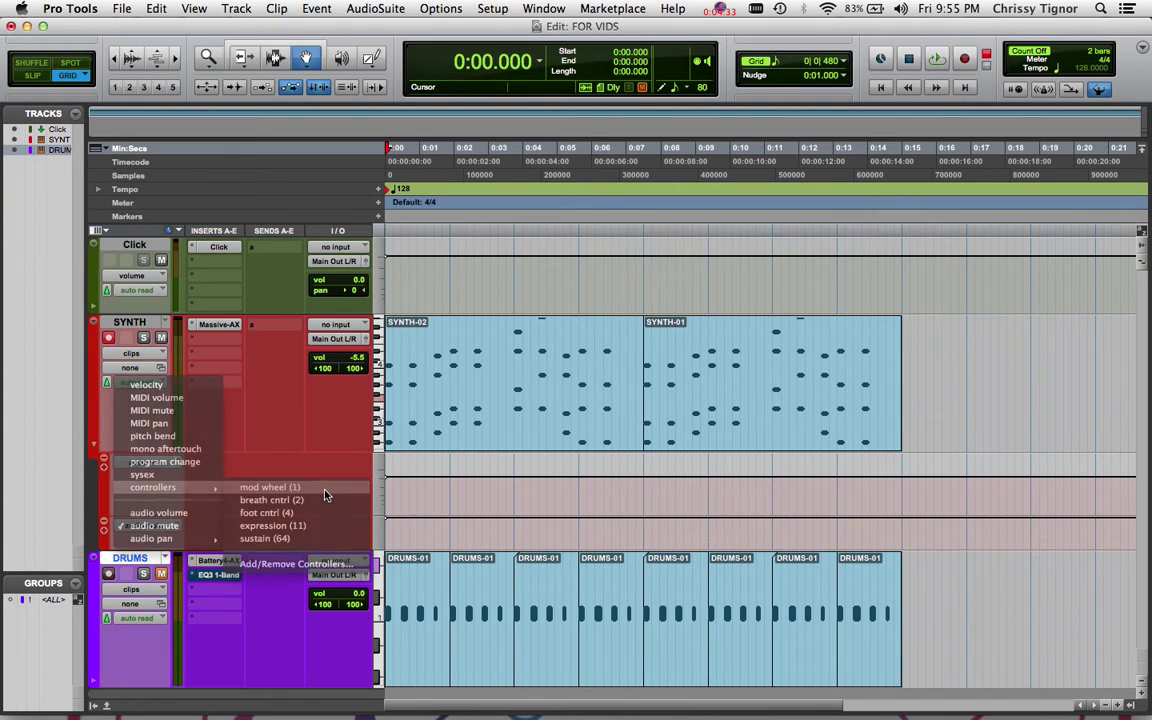
# Step: Pencil a mod wheel ramp rising over the first SYNTH clip, then reopen Massive and play it
pyautogui.click(371, 58)
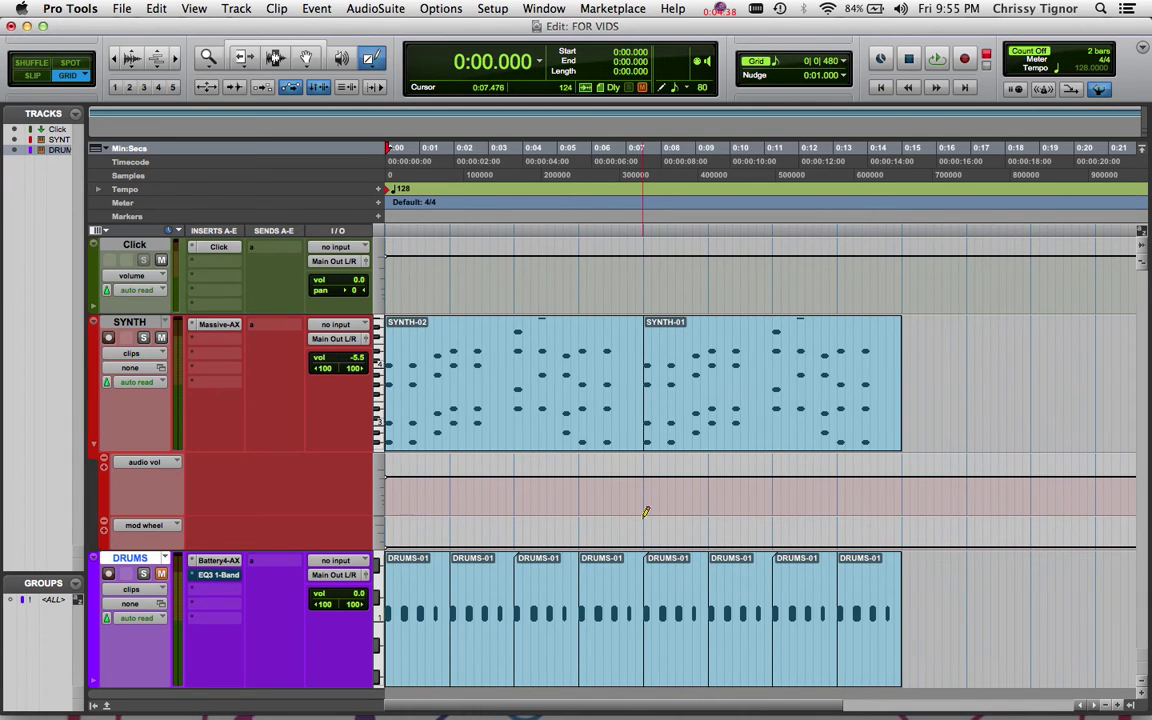
pyautogui.moveTo(646, 514)
pyautogui.mouseDown()
pyautogui.moveTo(507, 546)
pyautogui.moveTo(417, 538)
pyautogui.moveTo(357, 560)
pyautogui.mouseUp()
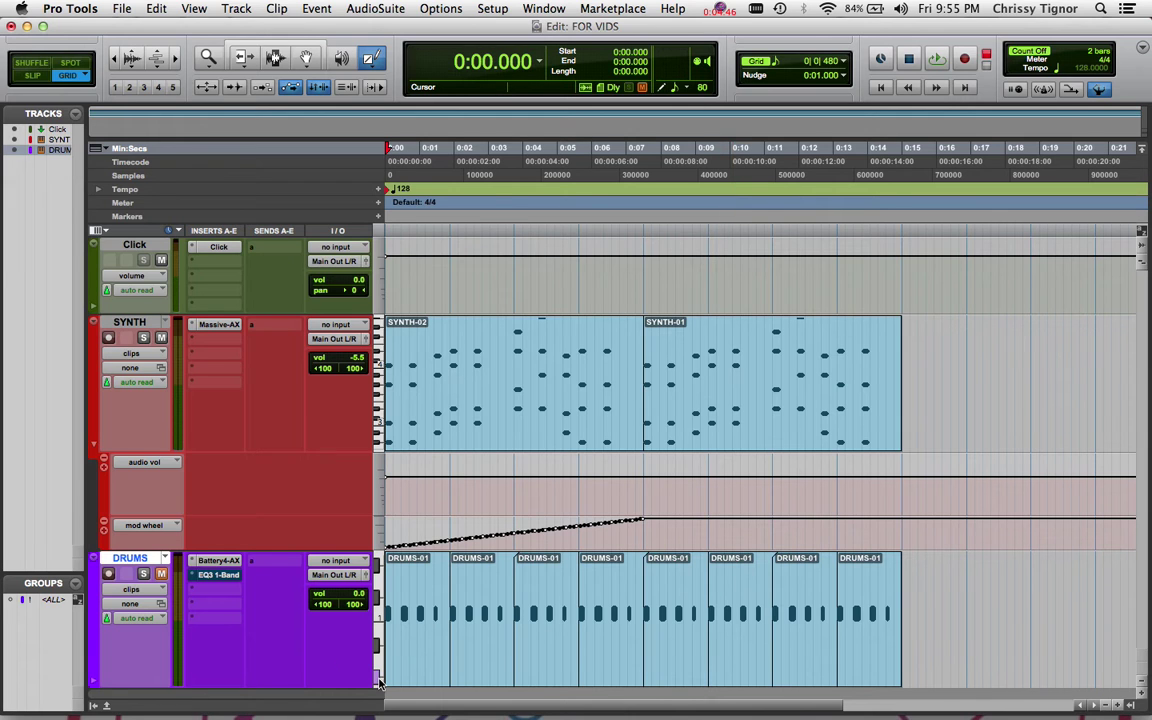
pyautogui.click(218, 325)
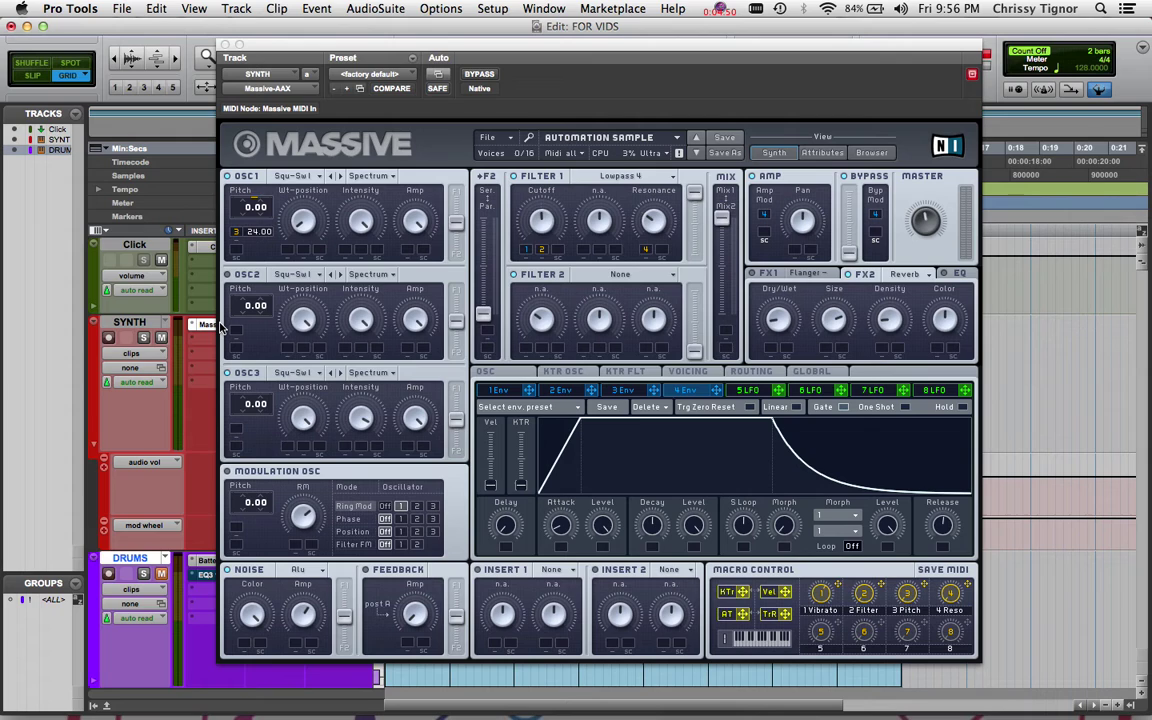
pyautogui.press('space')
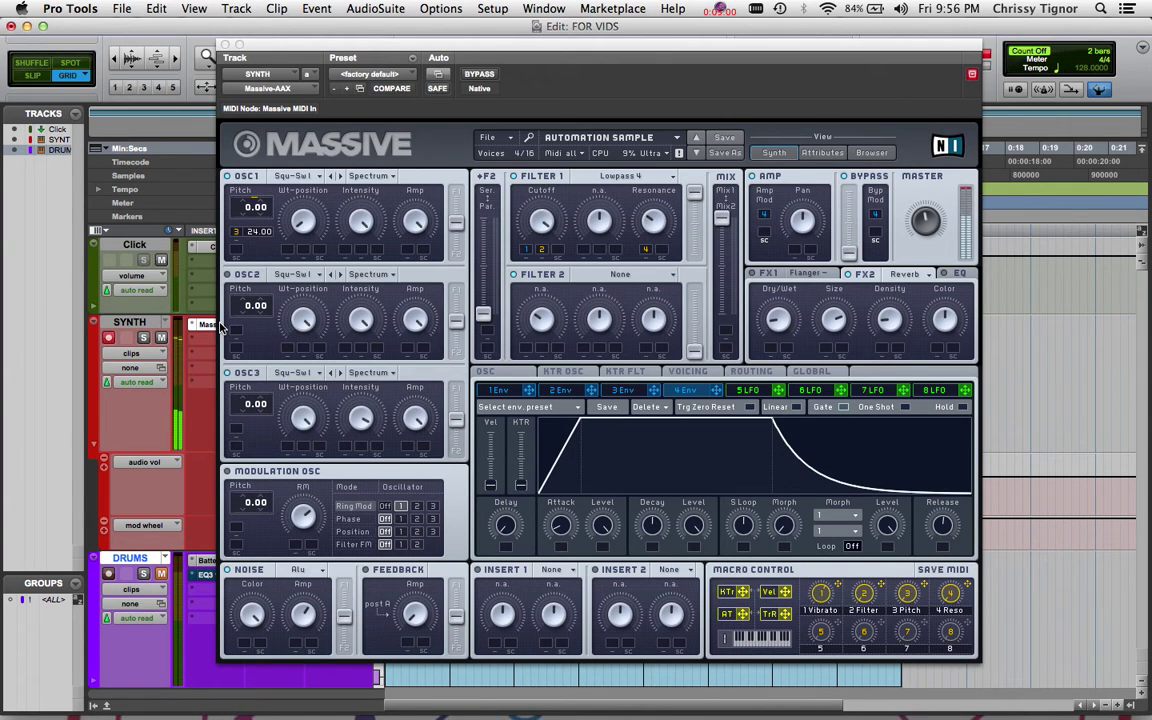
# Step: Close Massive and audition the SYNTH mod wheel ramp several times, zooming in and out
pyautogui.click(224, 45)
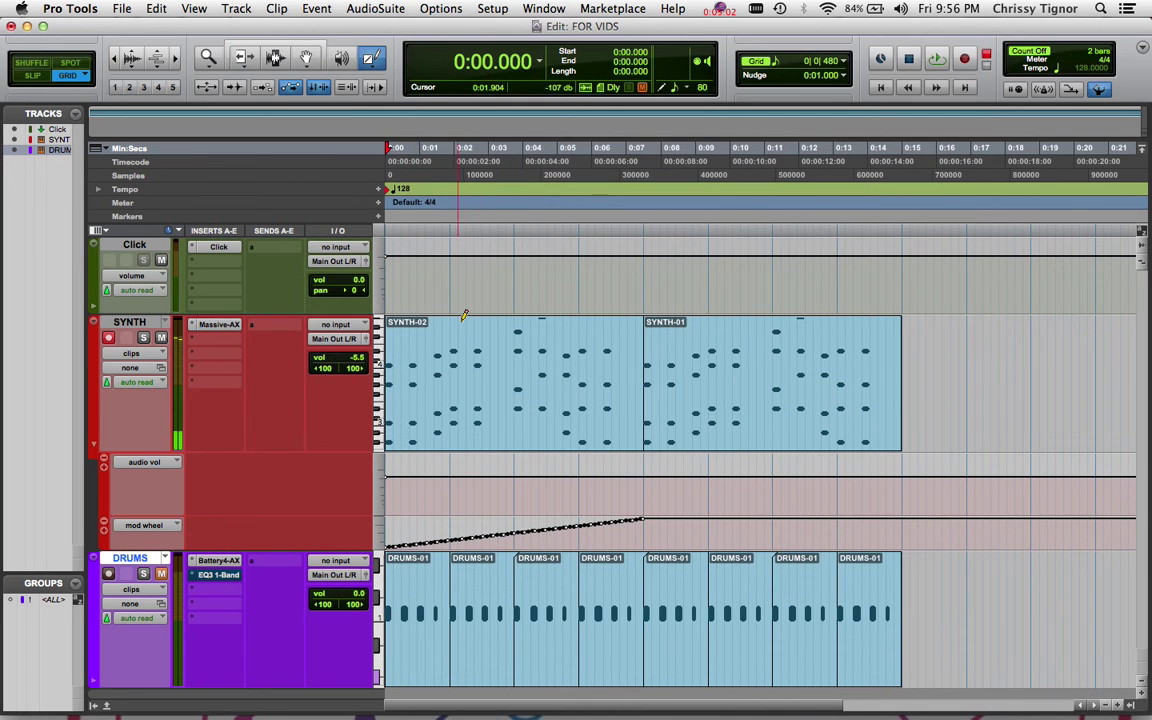
pyautogui.press('super+bracketright')
pyautogui.press('super+bracketright')
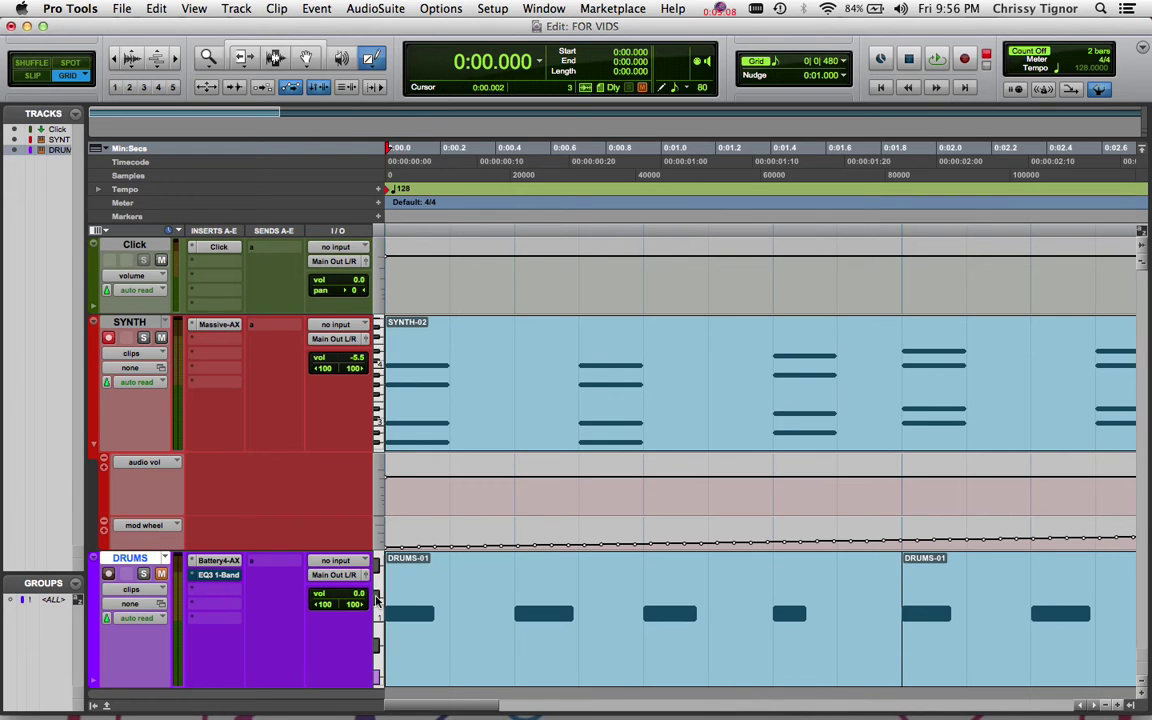
pyautogui.press('space')
pyautogui.press('space')
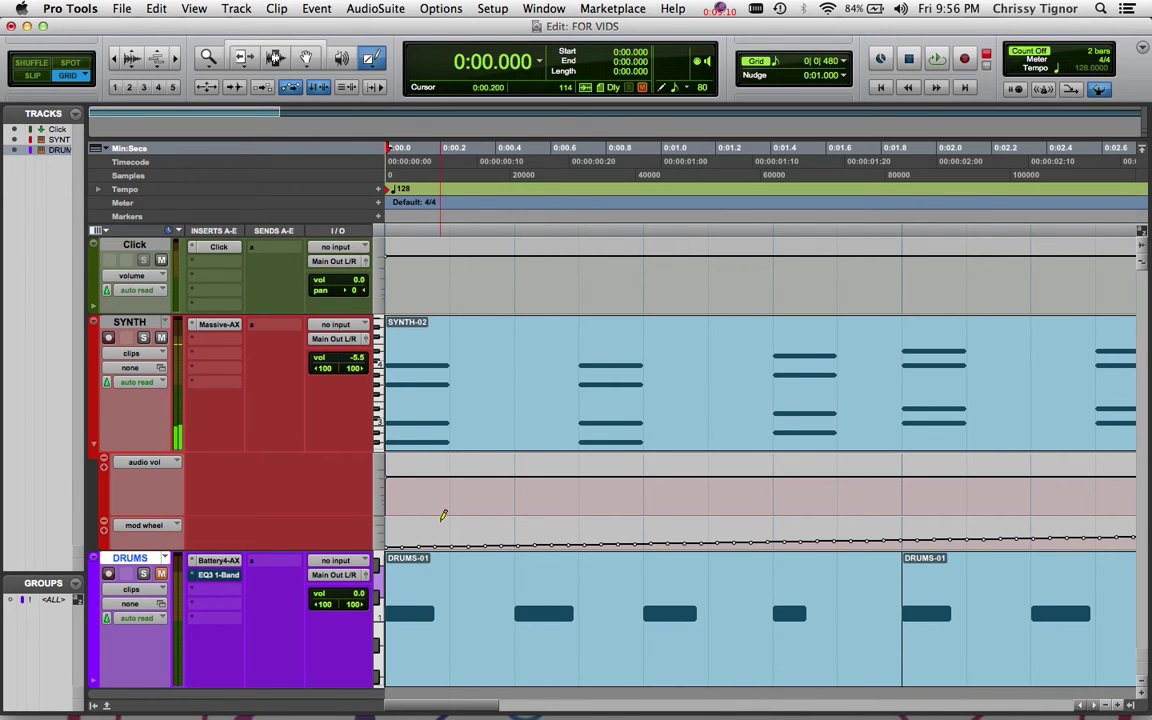
pyautogui.press('space')
pyautogui.press('space')
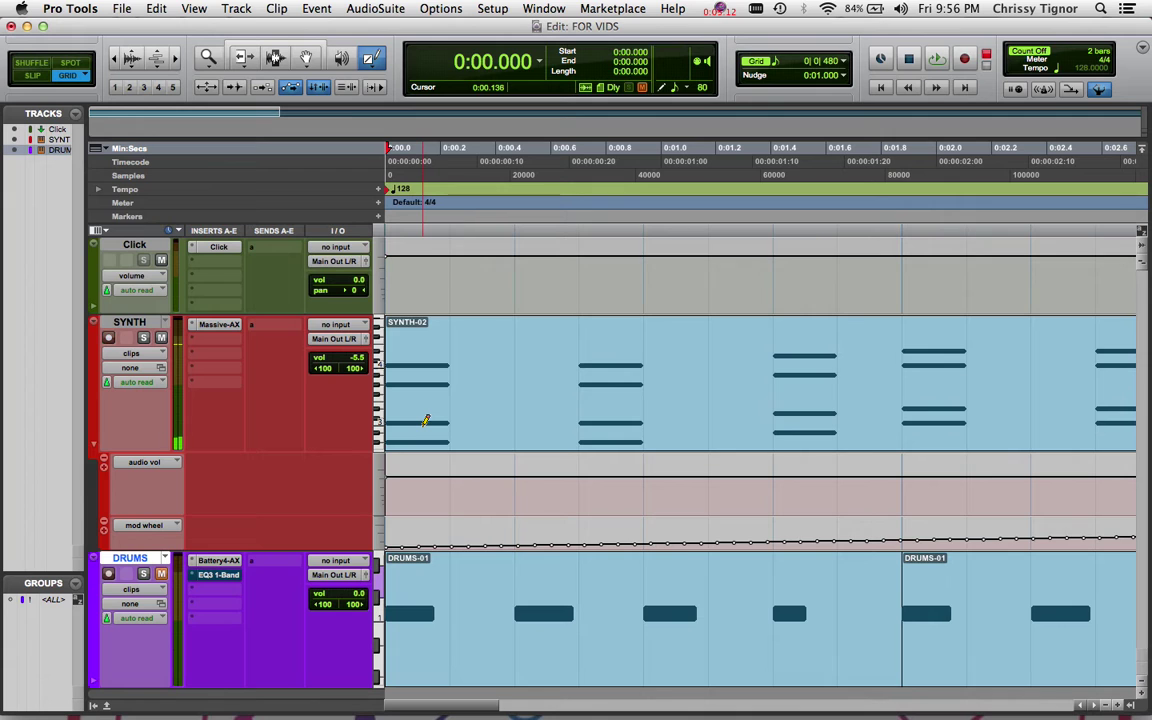
pyautogui.press('super+bracketleft')
pyautogui.press('super+bracketleft')
pyautogui.press('space')
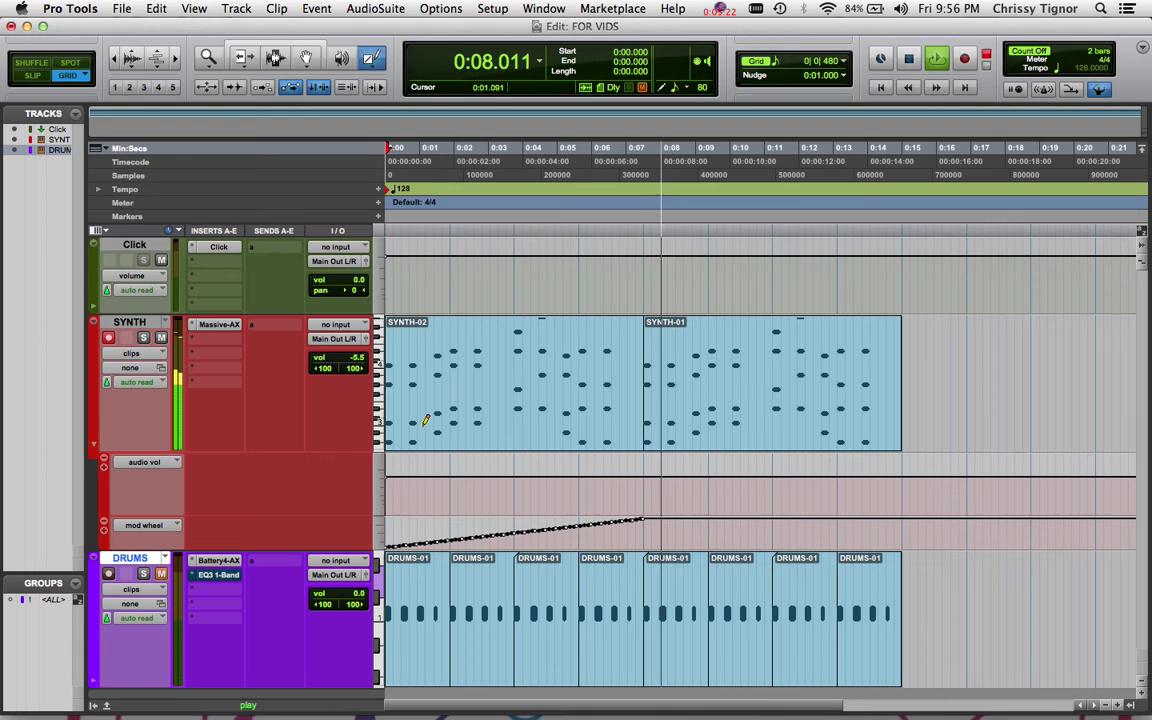
pyautogui.press('space')
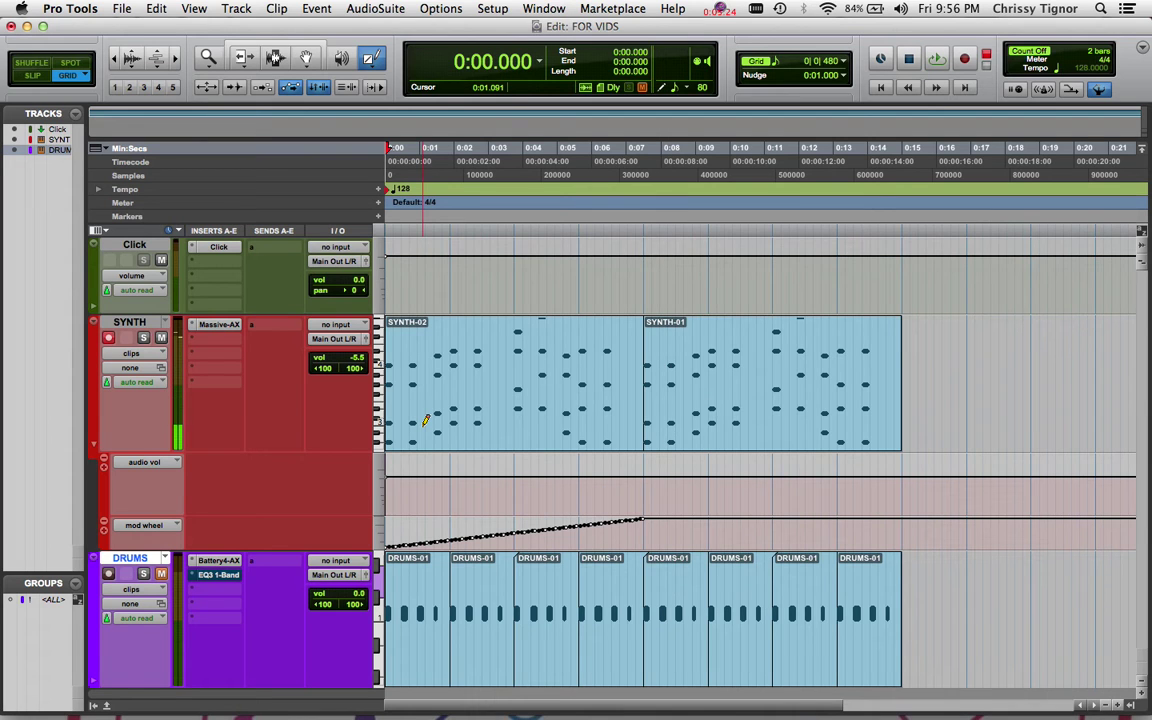
pyautogui.press('super+bracketright')
pyautogui.press('super+bracketright')
pyautogui.press('super+bracketright')
pyautogui.press('super+bracketright')
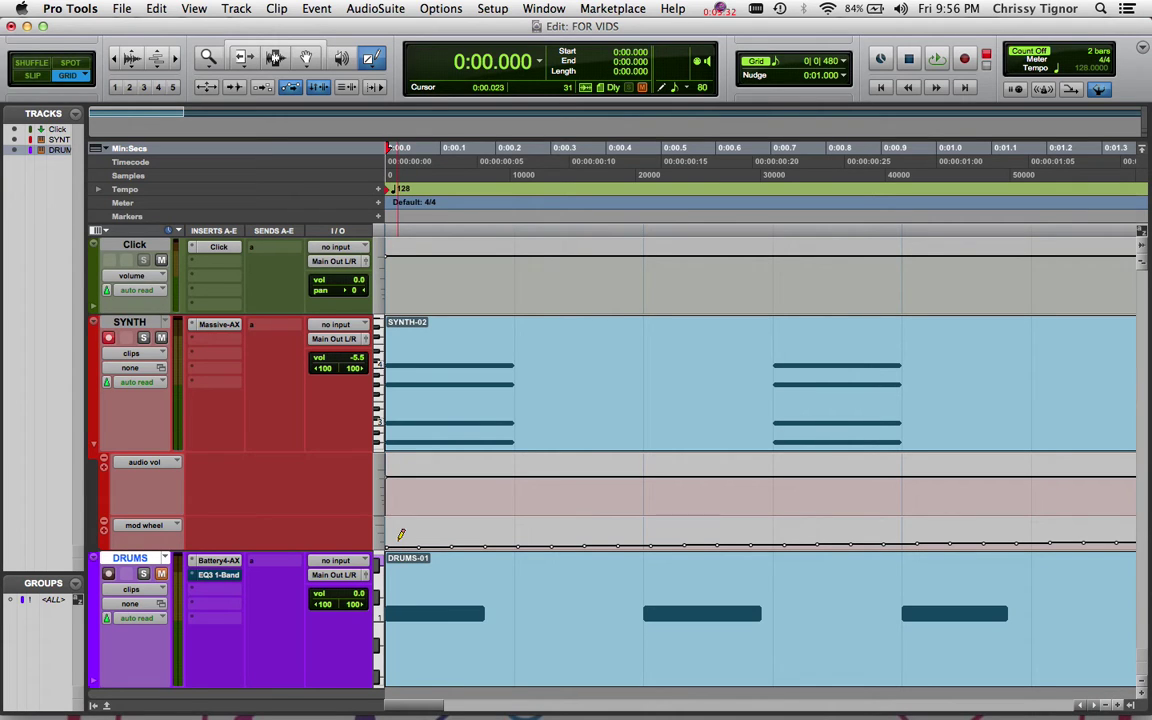
pyautogui.press('super+bracketleft')
pyautogui.press('super+bracketleft')
pyautogui.press('super+bracketleft')
pyautogui.press('super+bracketleft')
pyautogui.press('super+bracketleft')
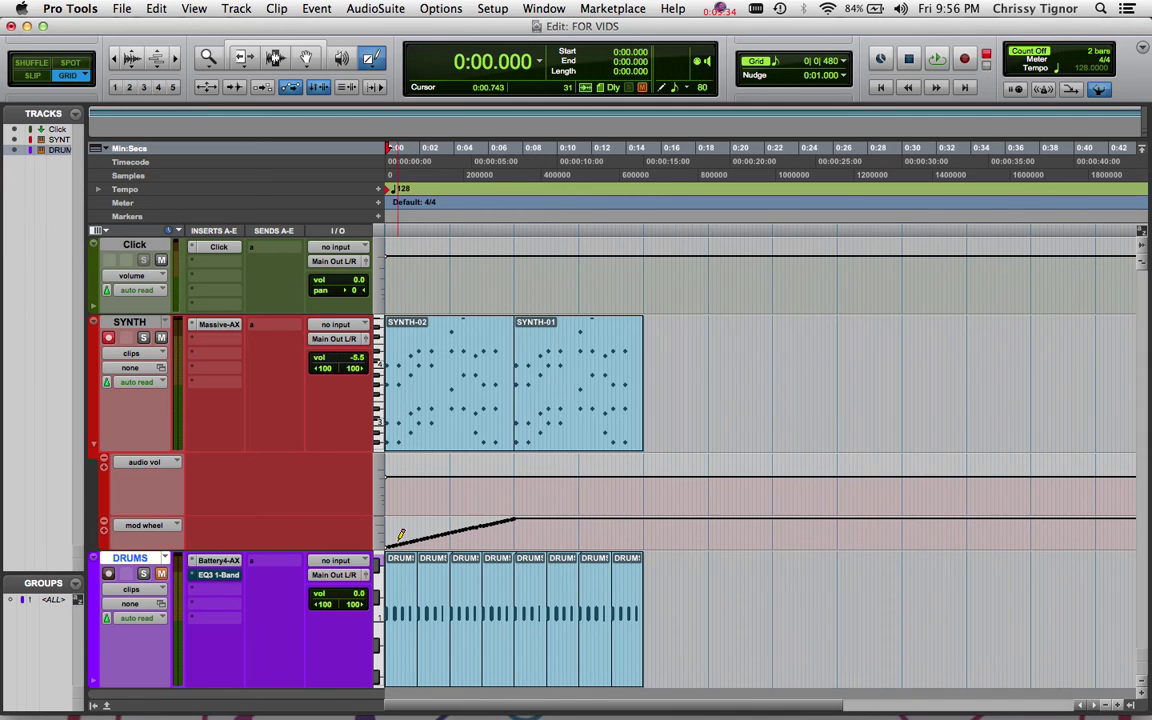
pyautogui.click(207, 325)
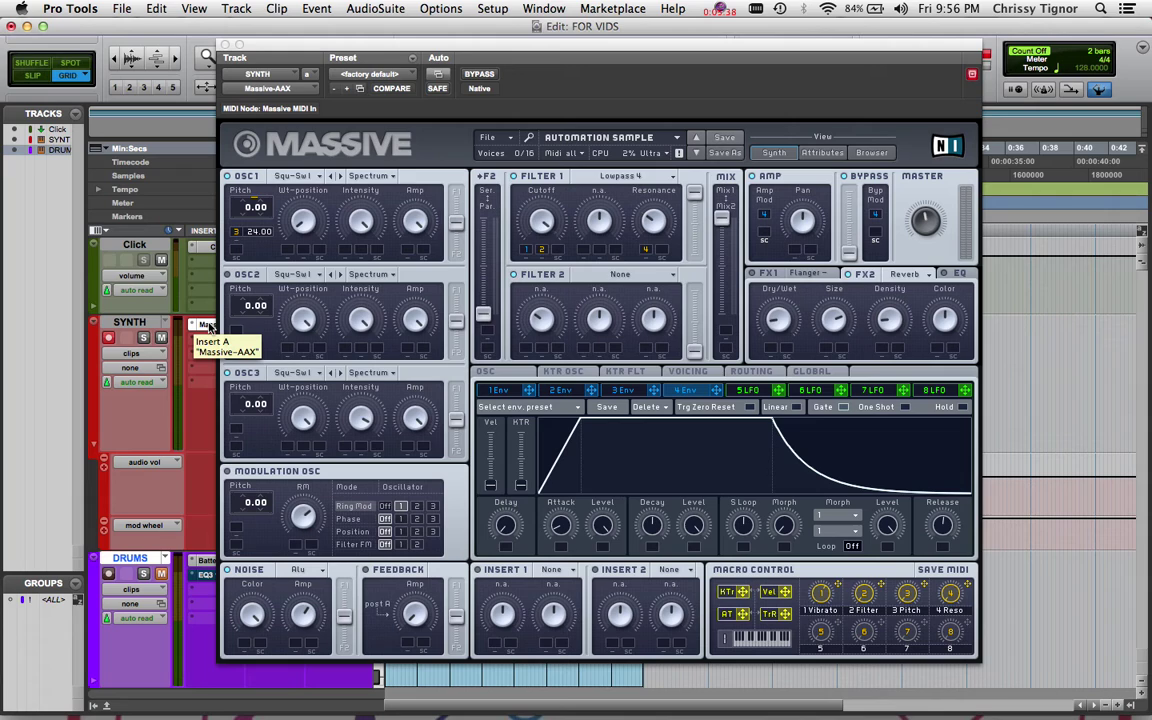
pyautogui.press('space')
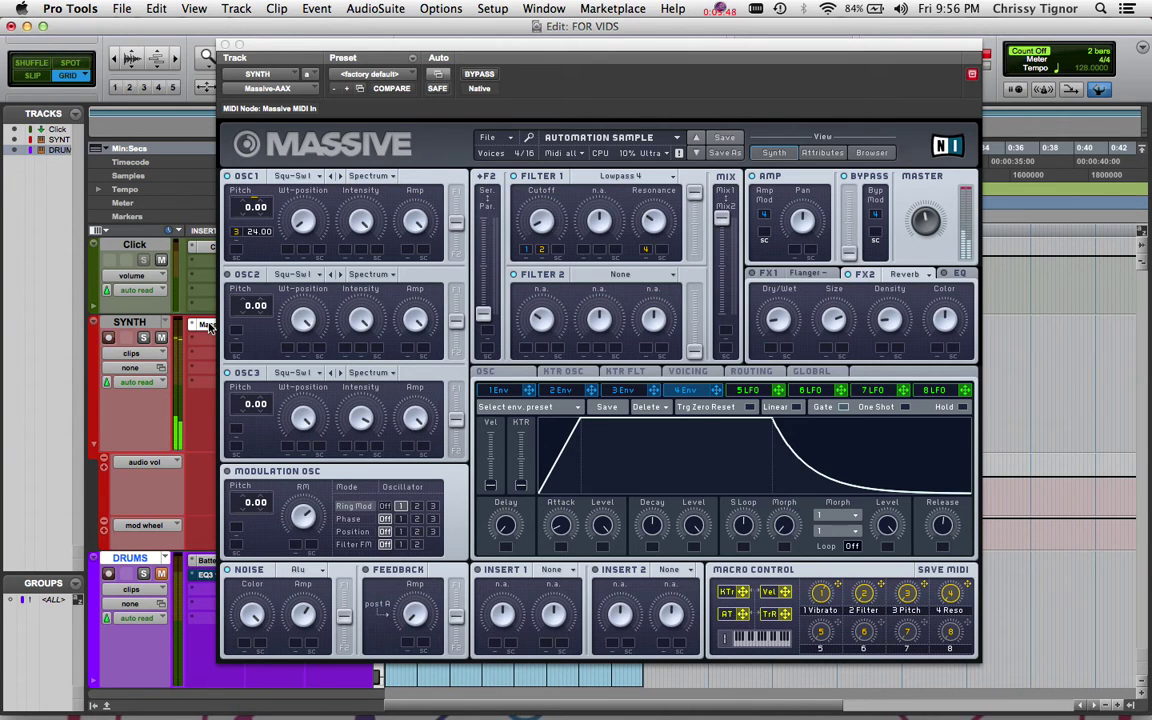
pyautogui.click(226, 47)
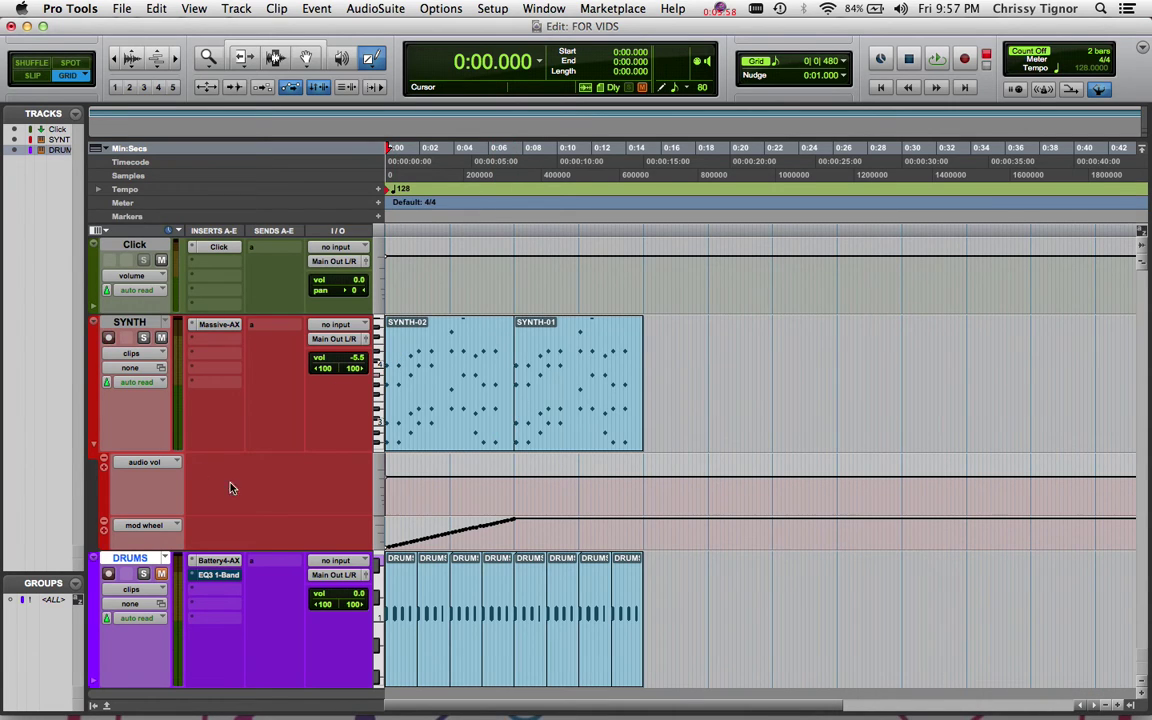
# Step: Unmute DRUMS and play SYNTH and DRUMS together from the start, then stop
pyautogui.click(162, 574)
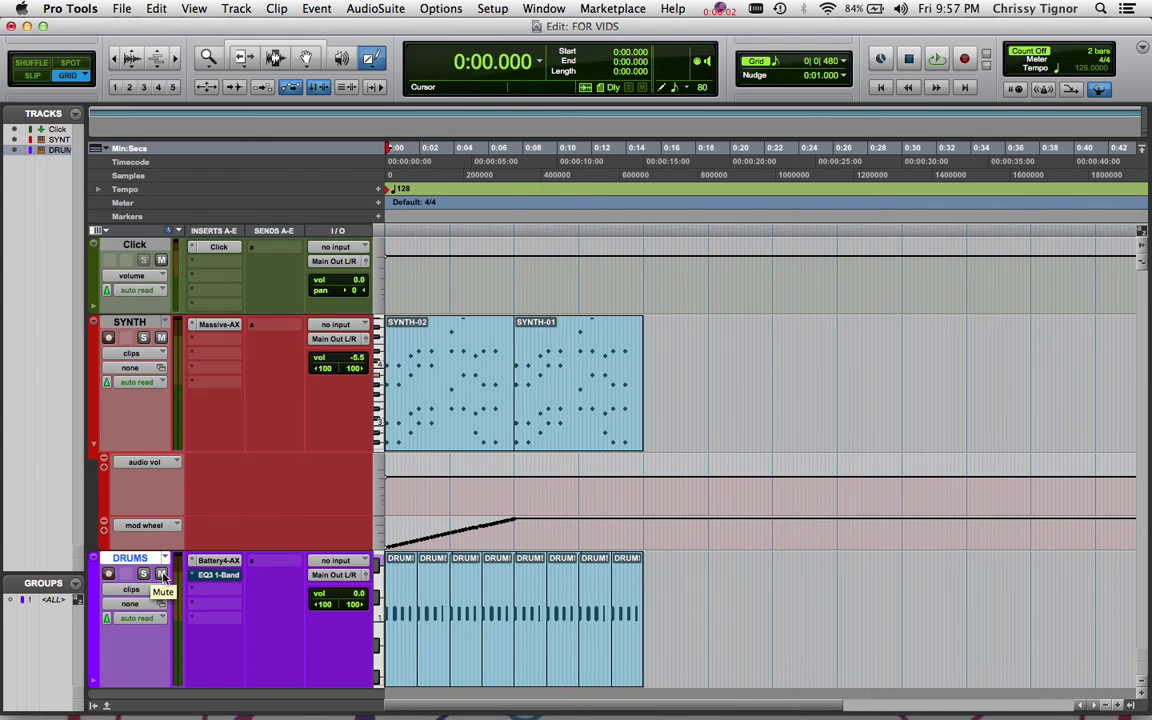
pyautogui.press('super+bracketright')
pyautogui.press('super+bracketright')
pyautogui.press('space')
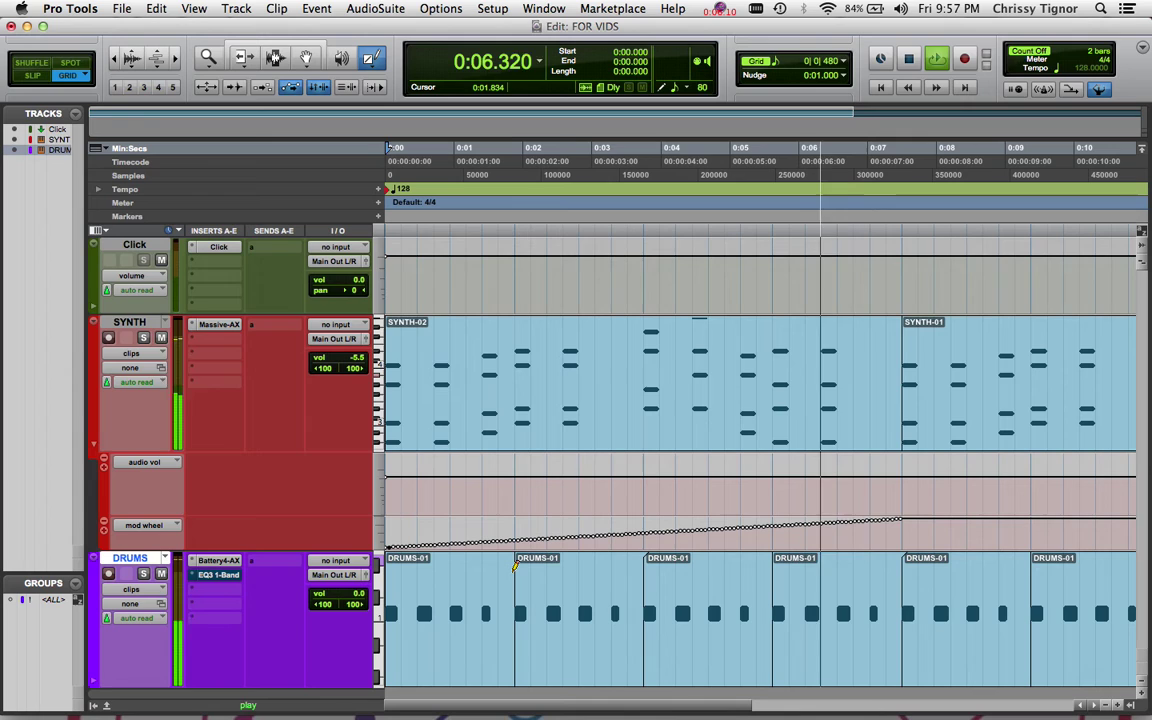
pyautogui.press('space')
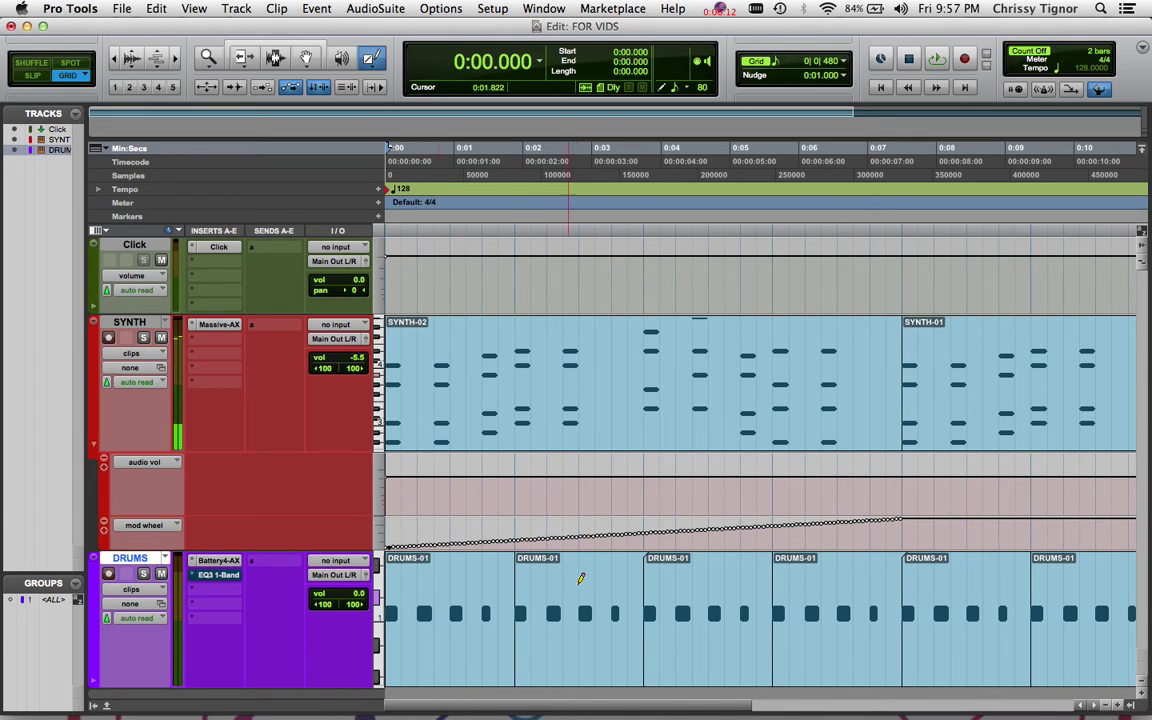
# Step: Open the DRUMS EQ3 1-Band plugin, move its window over the tracks, and open its automation settings
pyautogui.click(226, 578)
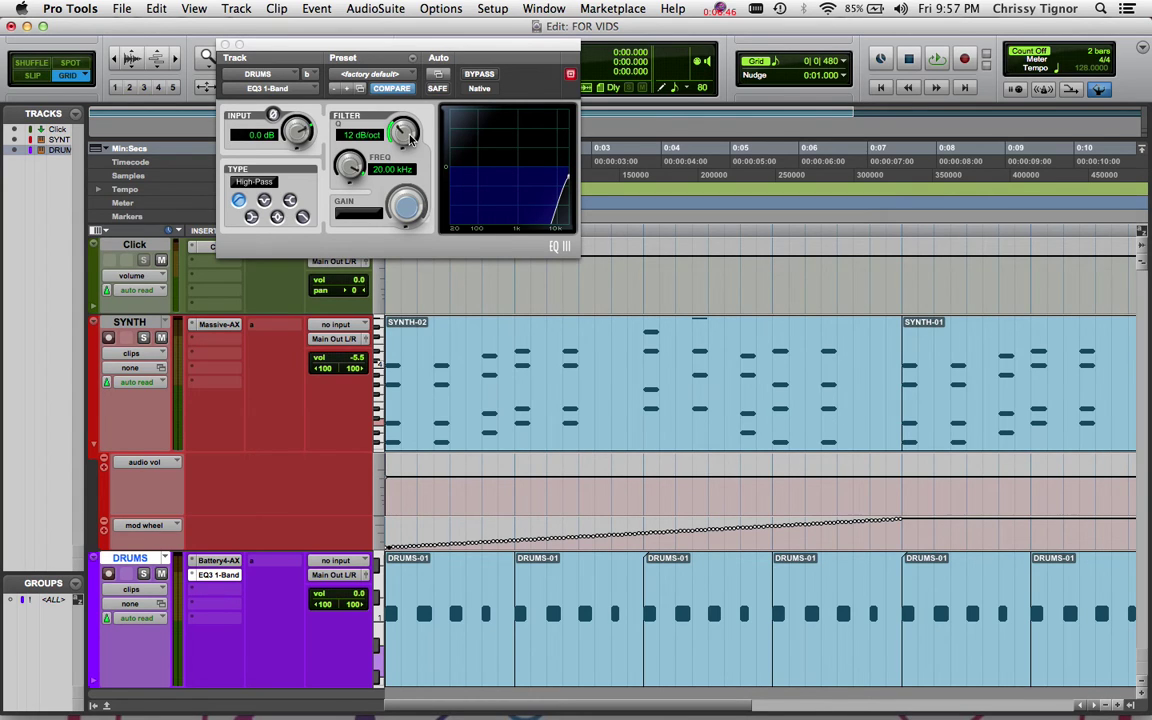
pyautogui.moveTo(386, 44); pyautogui.dragTo(609, 195)
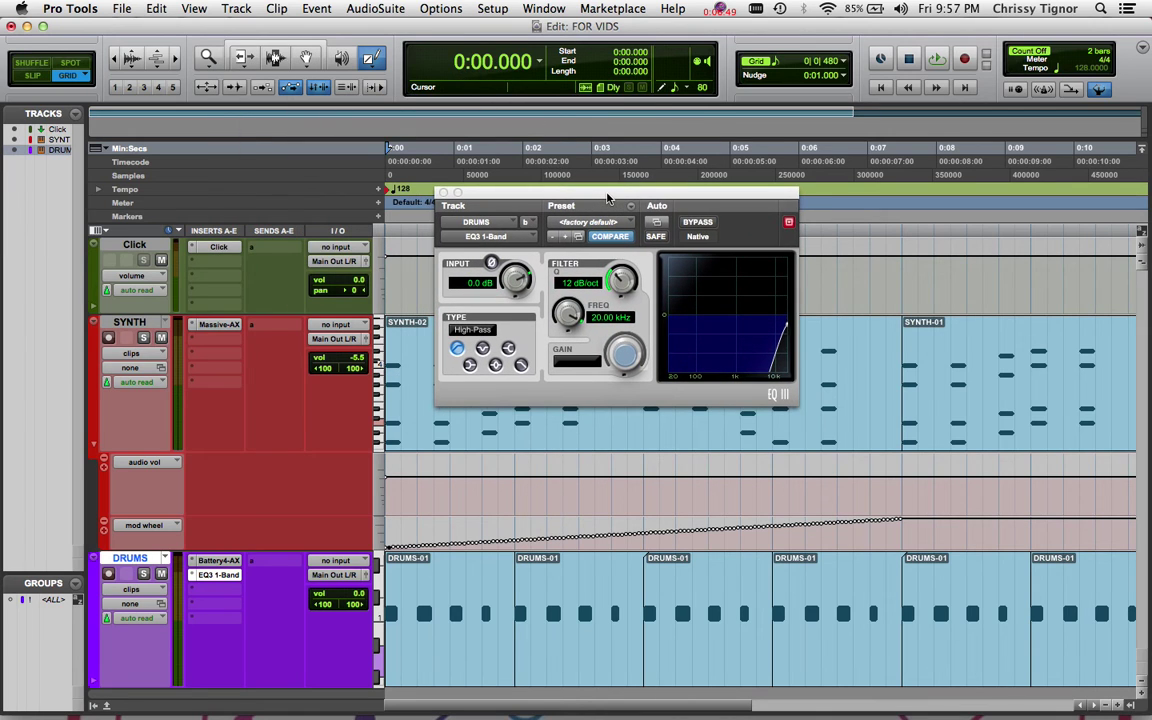
pyautogui.click(662, 226)
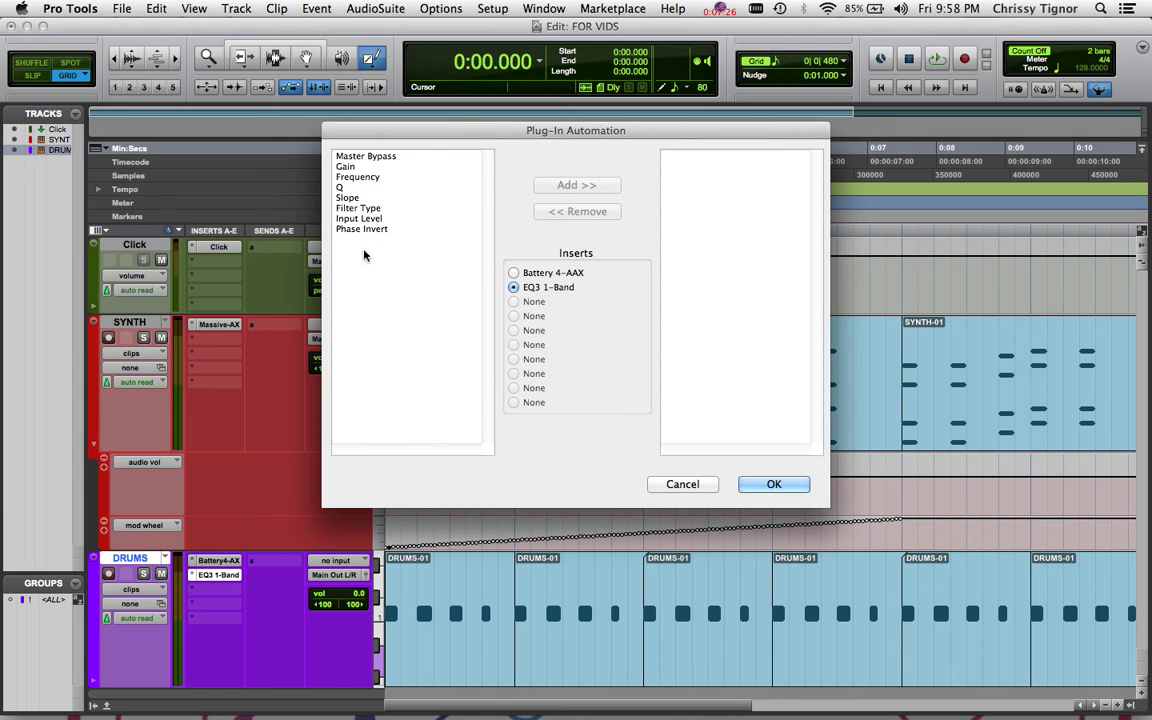
# Step: Add the EQ3 Frequency parameter to the automated parameters and confirm
pyautogui.click(382, 178)
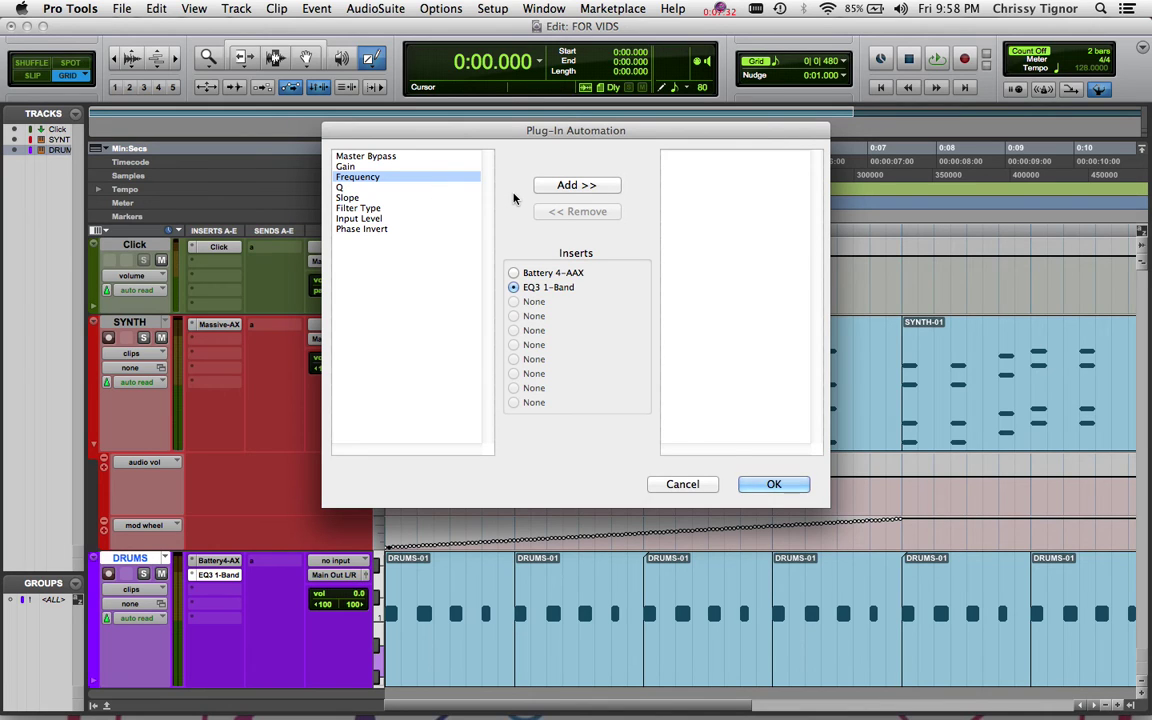
pyautogui.click(600, 186)
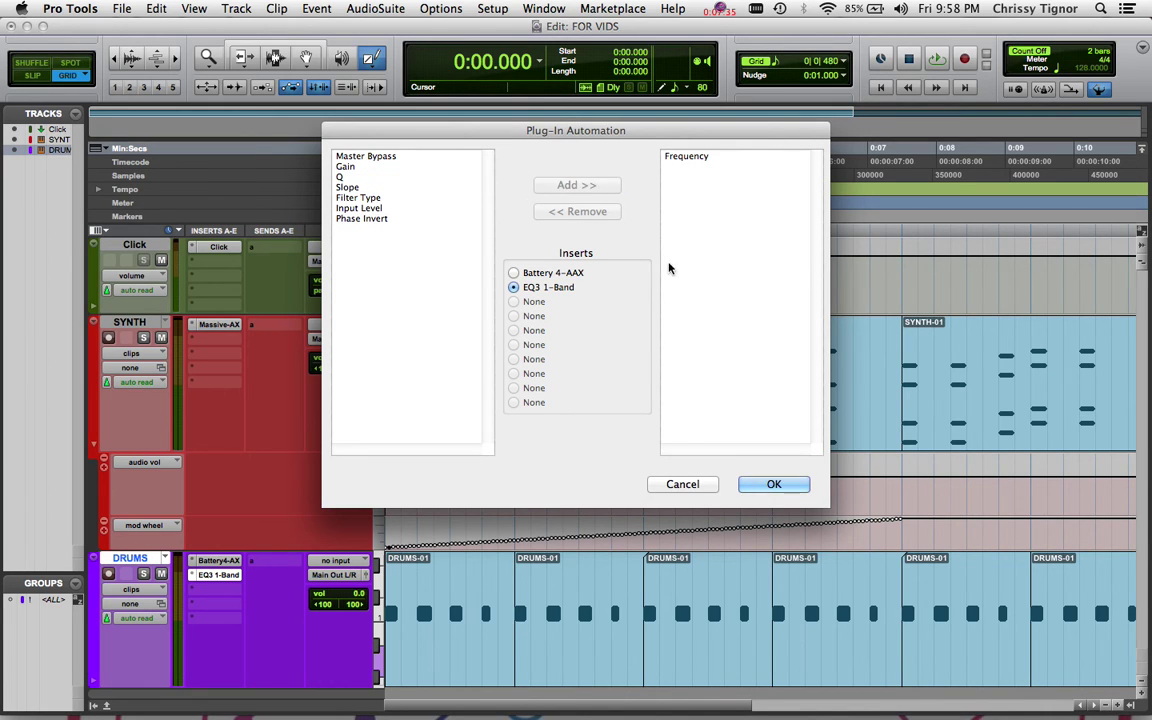
pyautogui.click(773, 484)
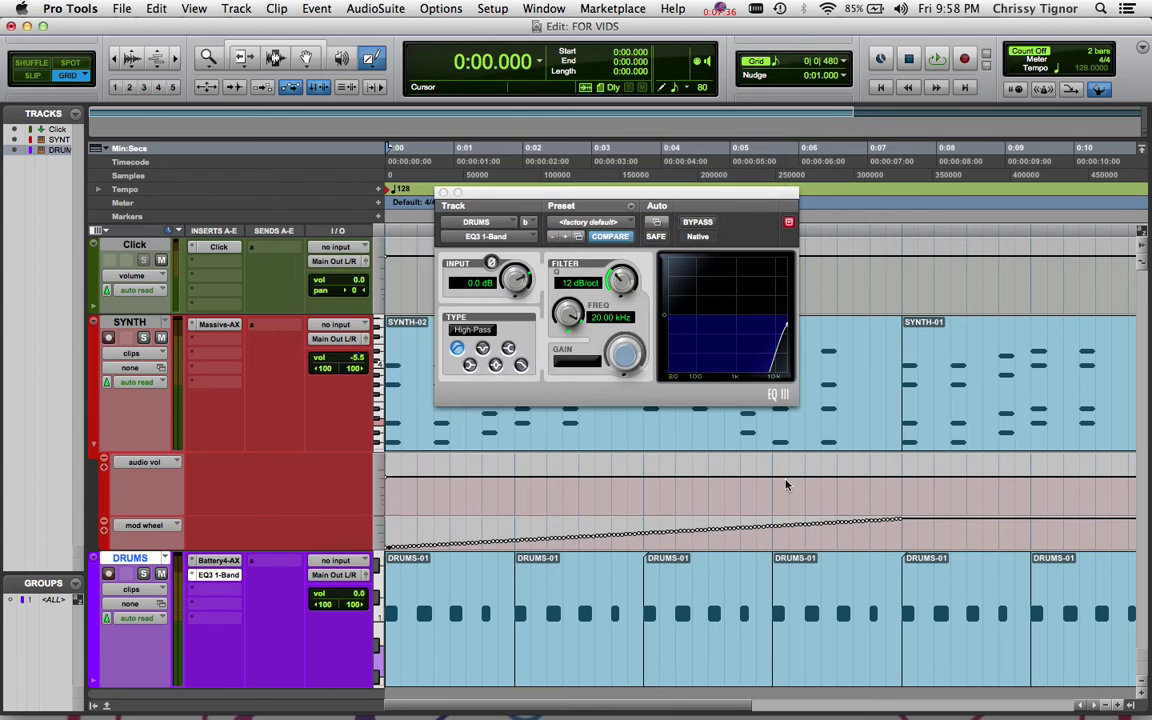
# Step: Mute SYNTH, audition the drums through EQ3, then add a velocity lane under DRUMS
pyautogui.click(444, 192)
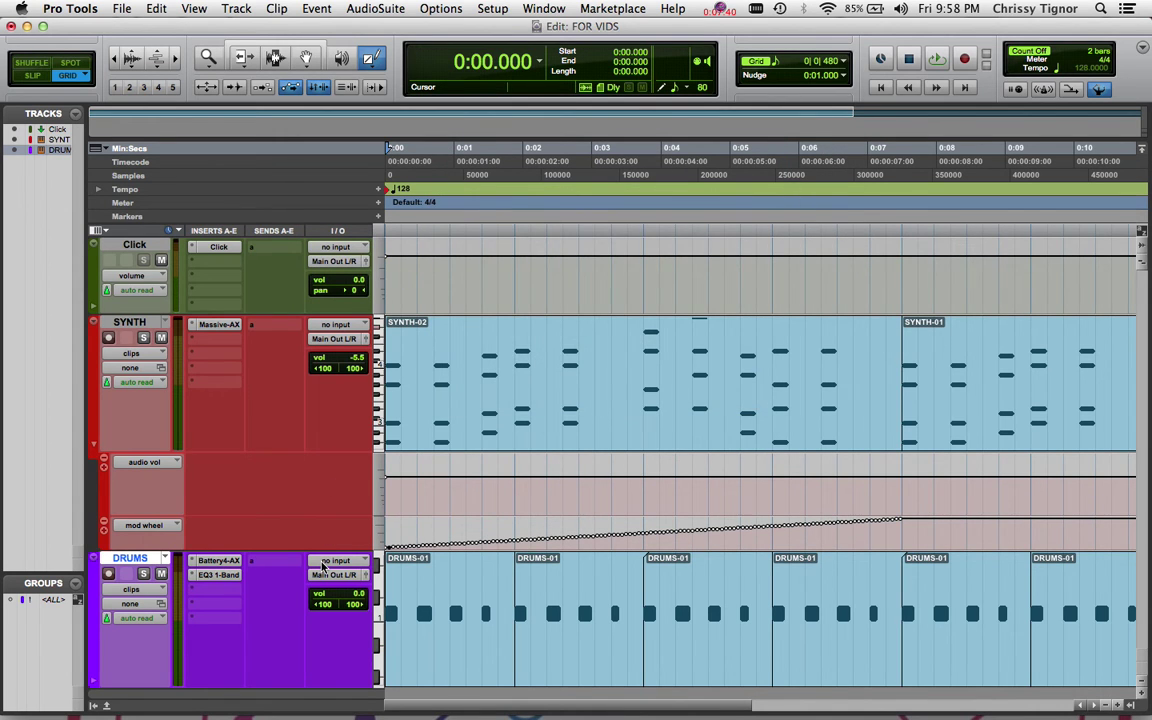
pyautogui.click(161, 338)
pyautogui.click(218, 575)
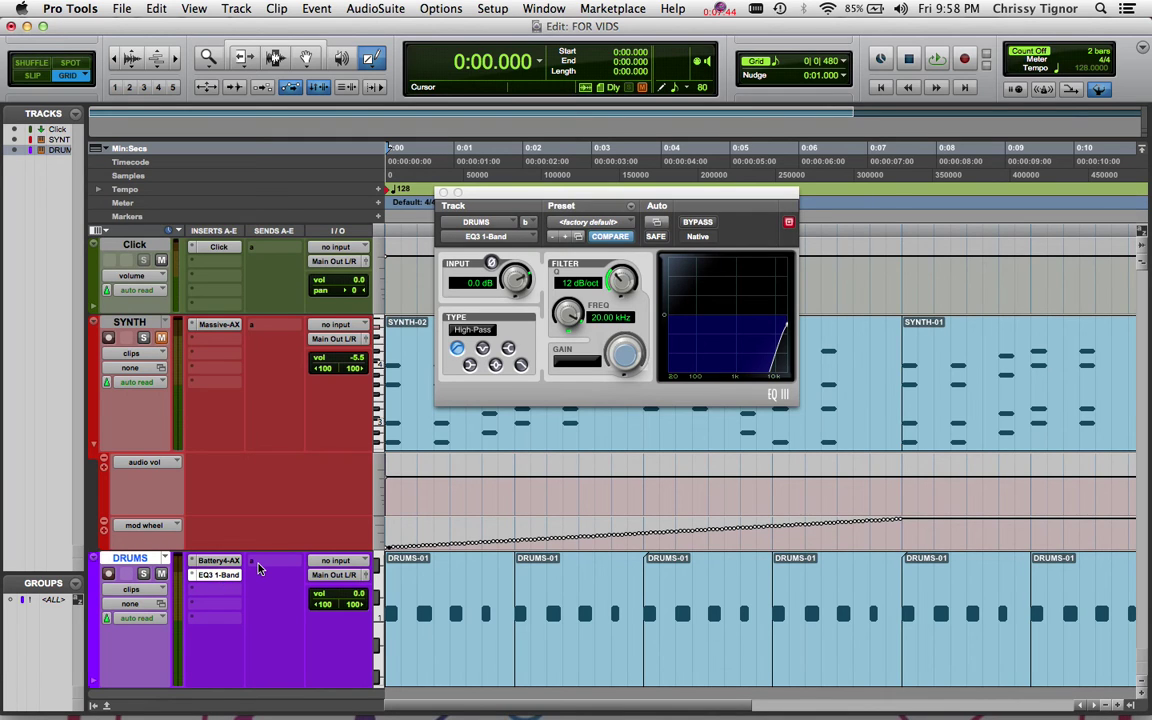
pyautogui.press('space')
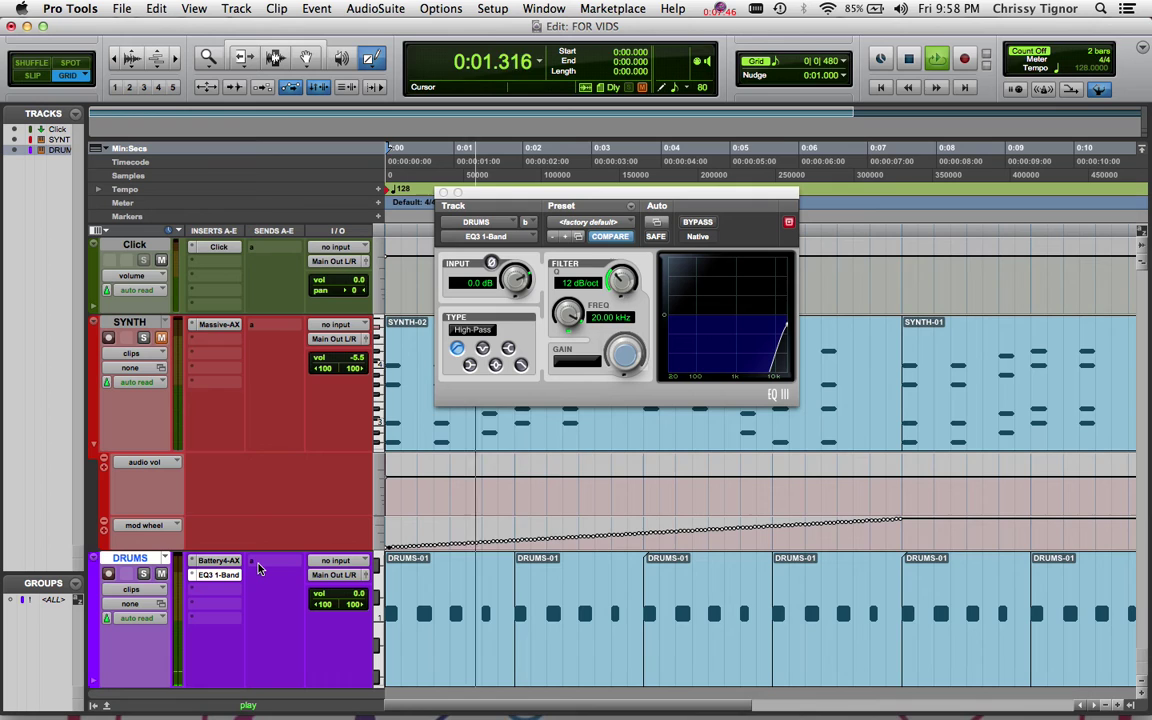
pyautogui.press('space')
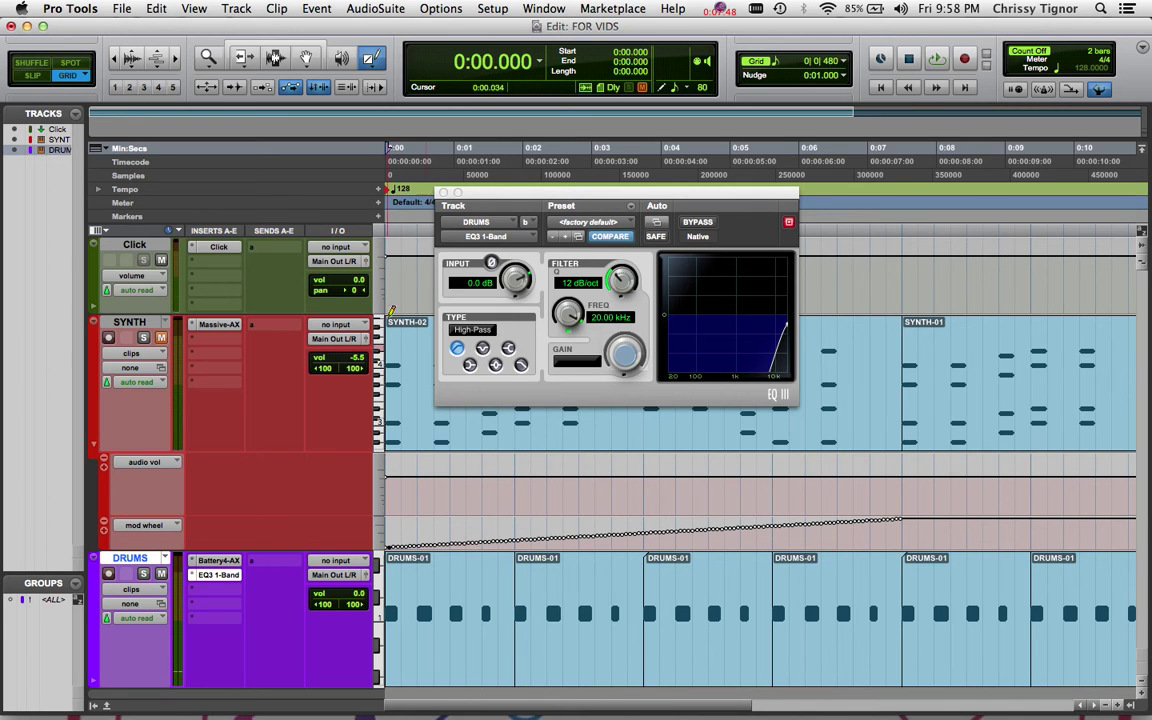
pyautogui.click(443, 192)
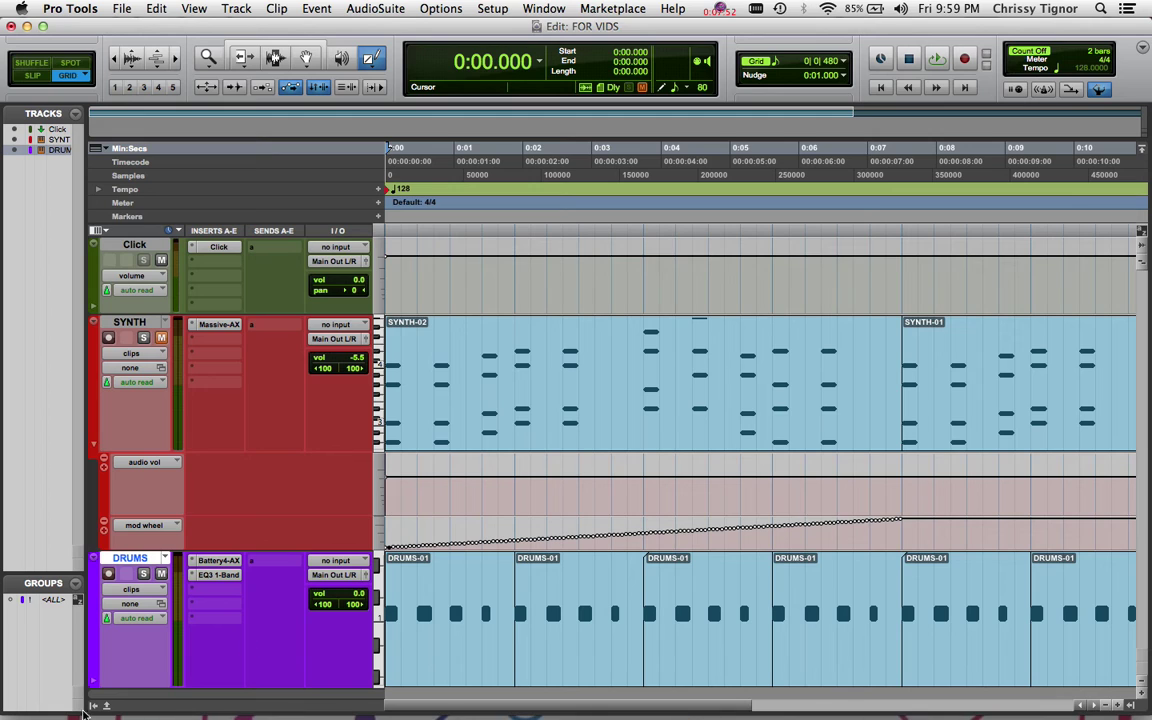
pyautogui.click(93, 680)
# Step: Show DRUMS (fx b) EQ3 1-Band Frequency automation in the drums lane
pyautogui.scroll(-1, 197, 627)
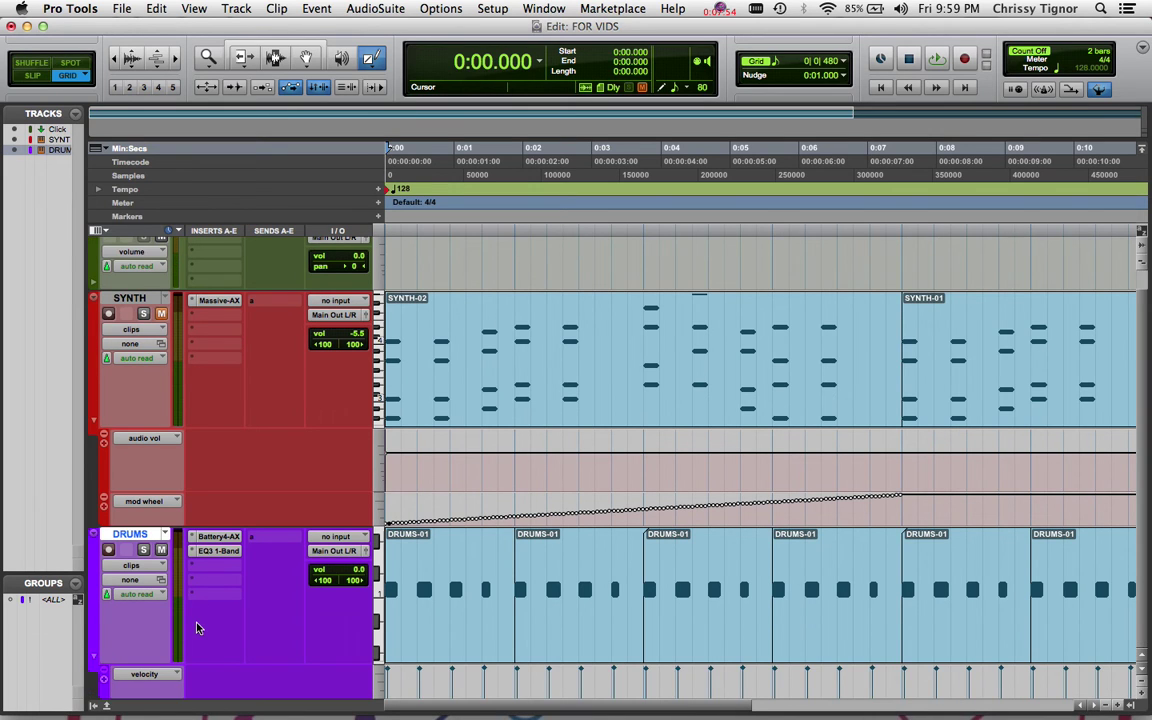
pyautogui.click(159, 676)
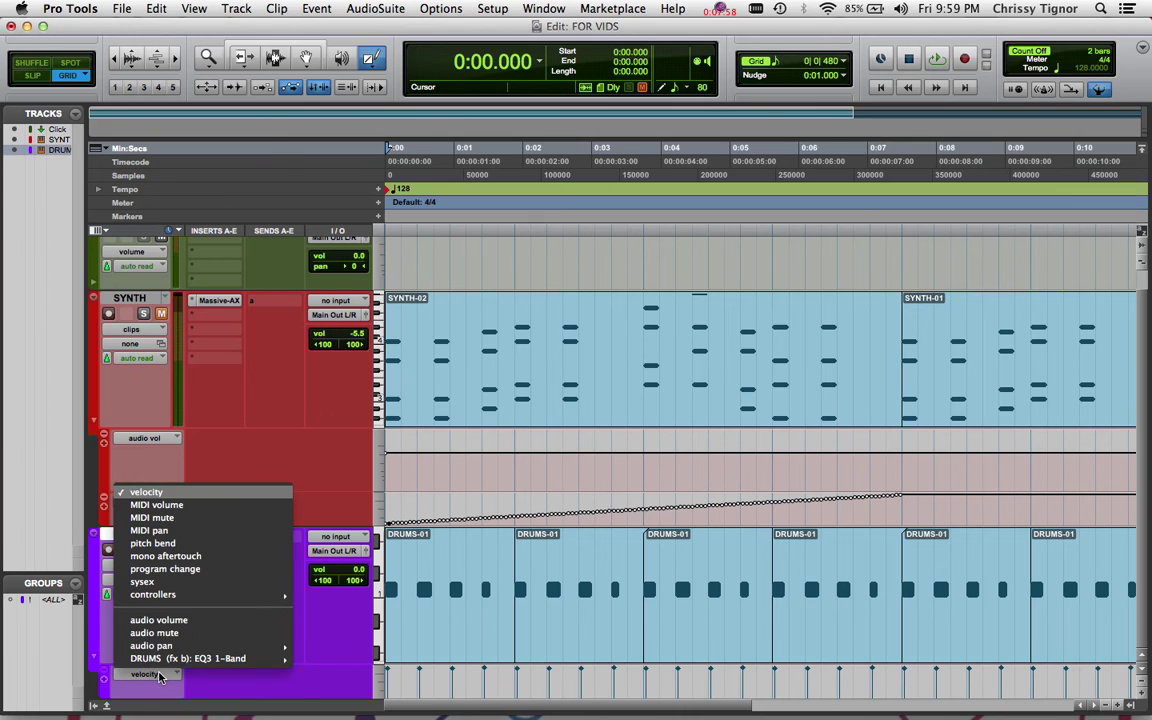
pyautogui.moveTo(266, 662)
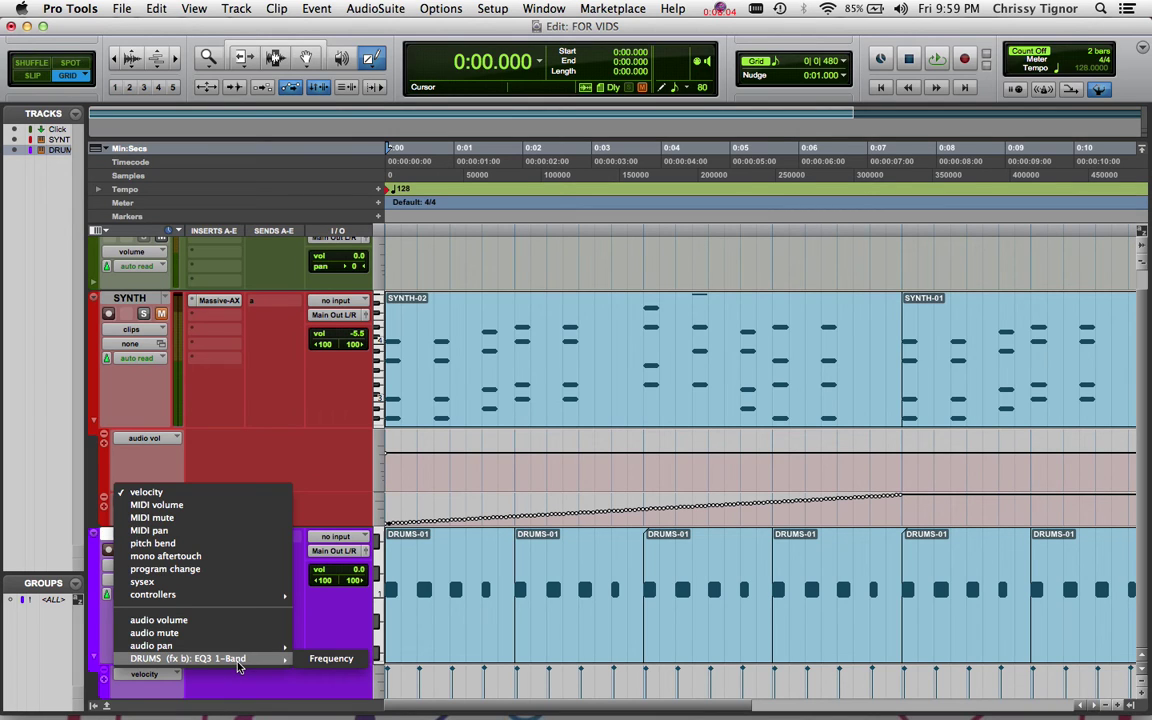
pyautogui.click(323, 657)
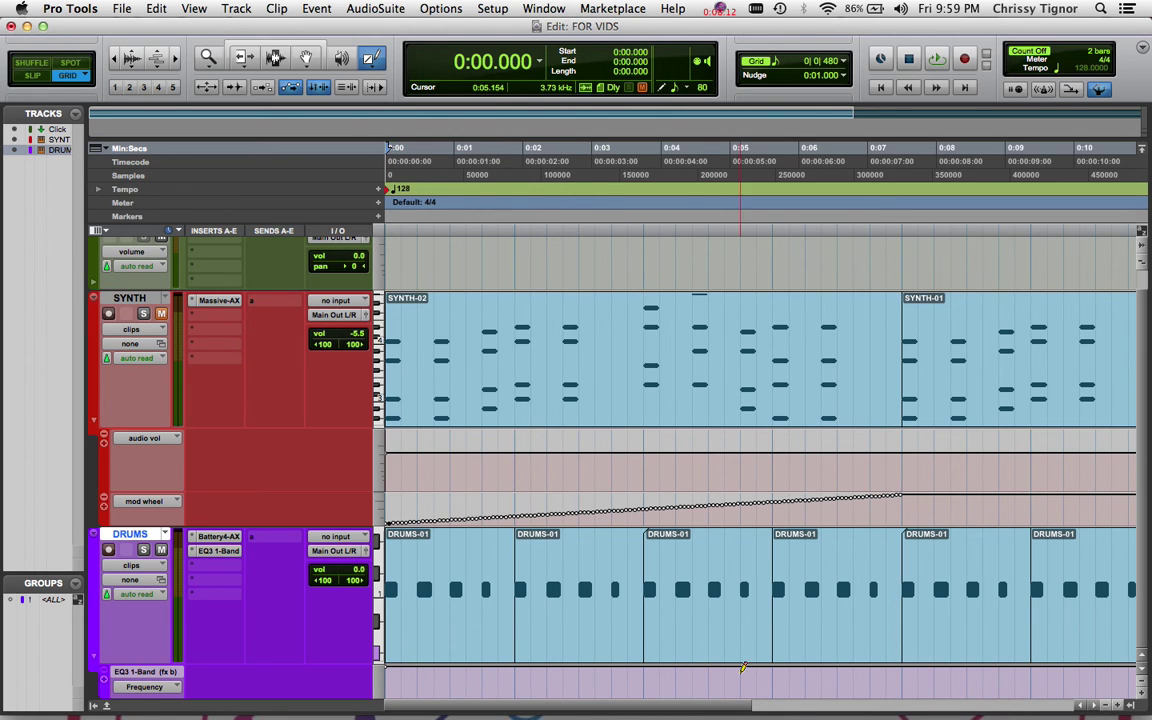
# Step: Fit the tracks, enlarge the Frequency lane, and draw a falling ramp to about 0:07
pyautogui.press('super+alt+bracketleft')
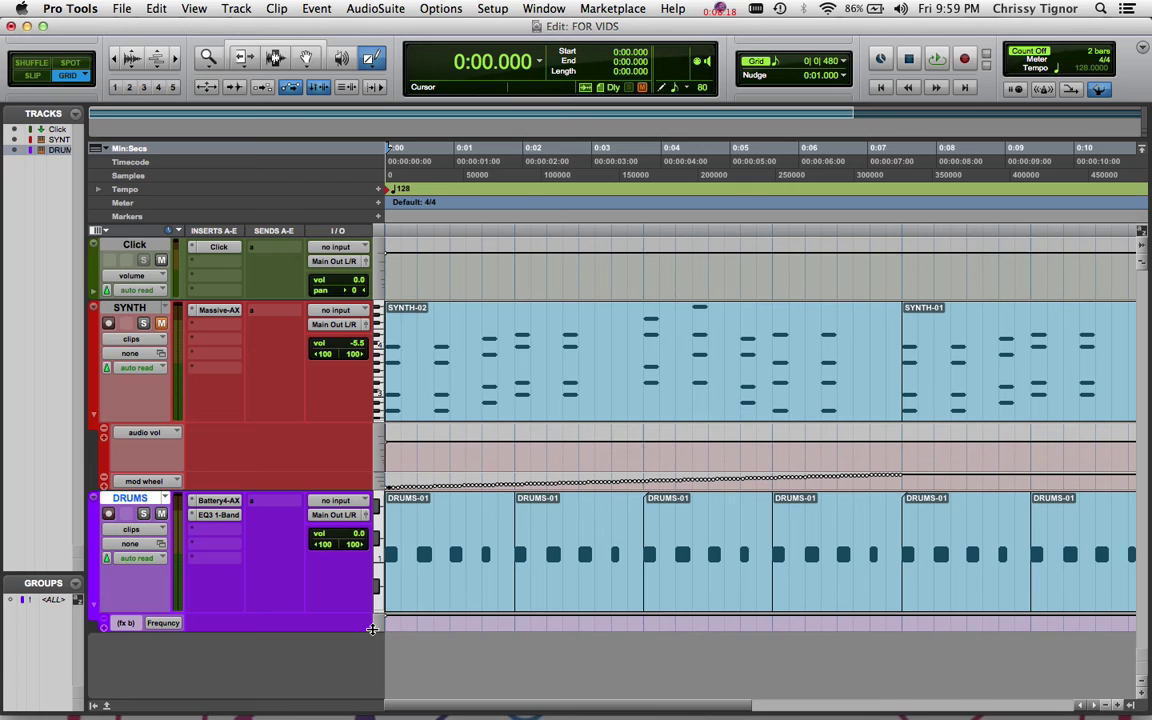
pyautogui.moveTo(372, 628); pyautogui.dragTo(370, 674)
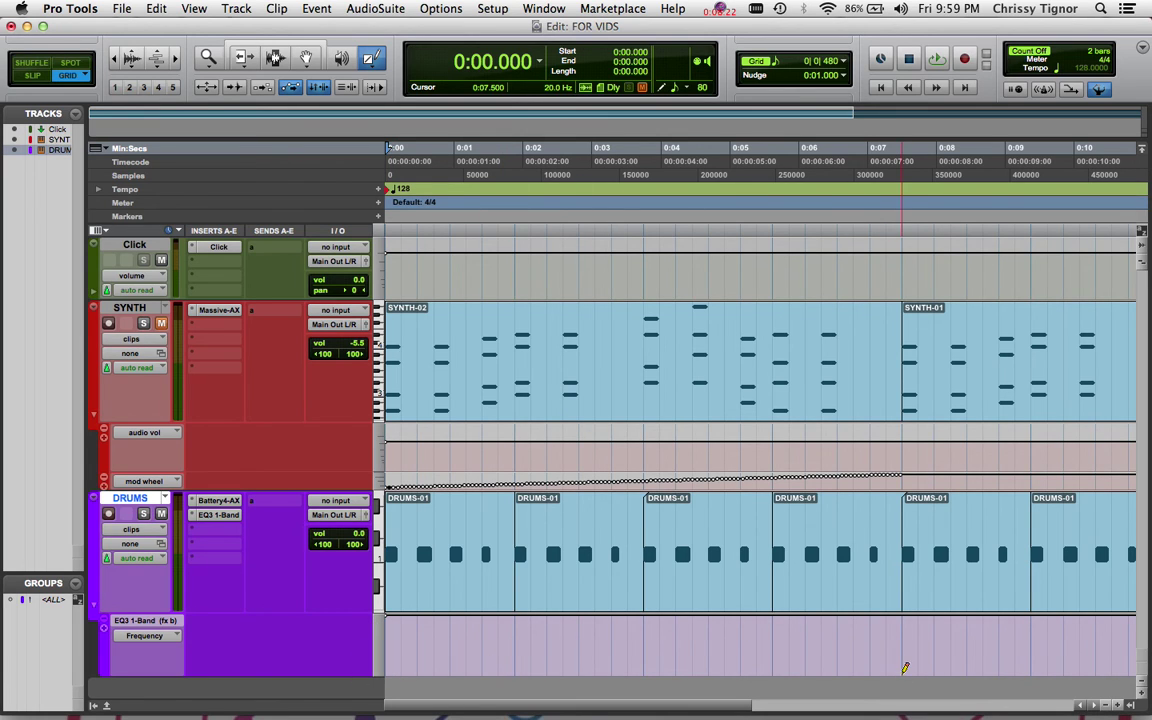
pyautogui.moveTo(904, 670); pyautogui.dragTo(377, 608)
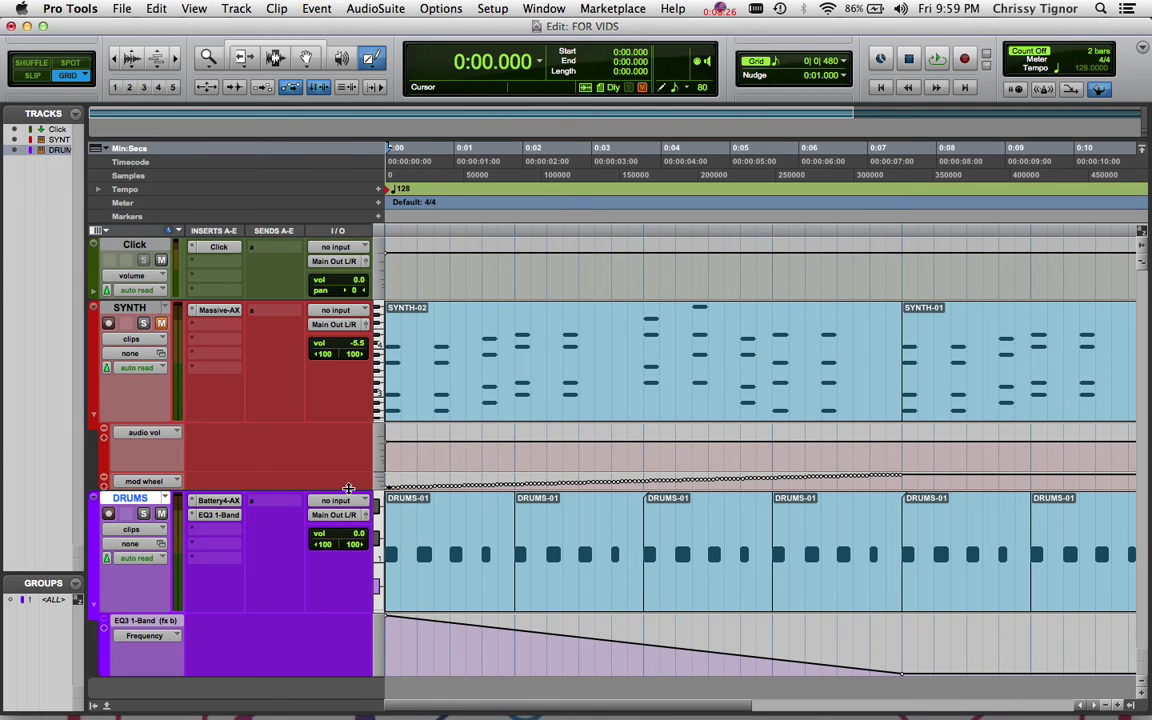
pyautogui.scroll(-2, 333, 497)
# Step: Enlarge the SYNTH automation lanes and play back the session to hear the automation
pyautogui.hotkey('ctrl', 'Down')
pyautogui.hotkey('ctrl', 'Down')
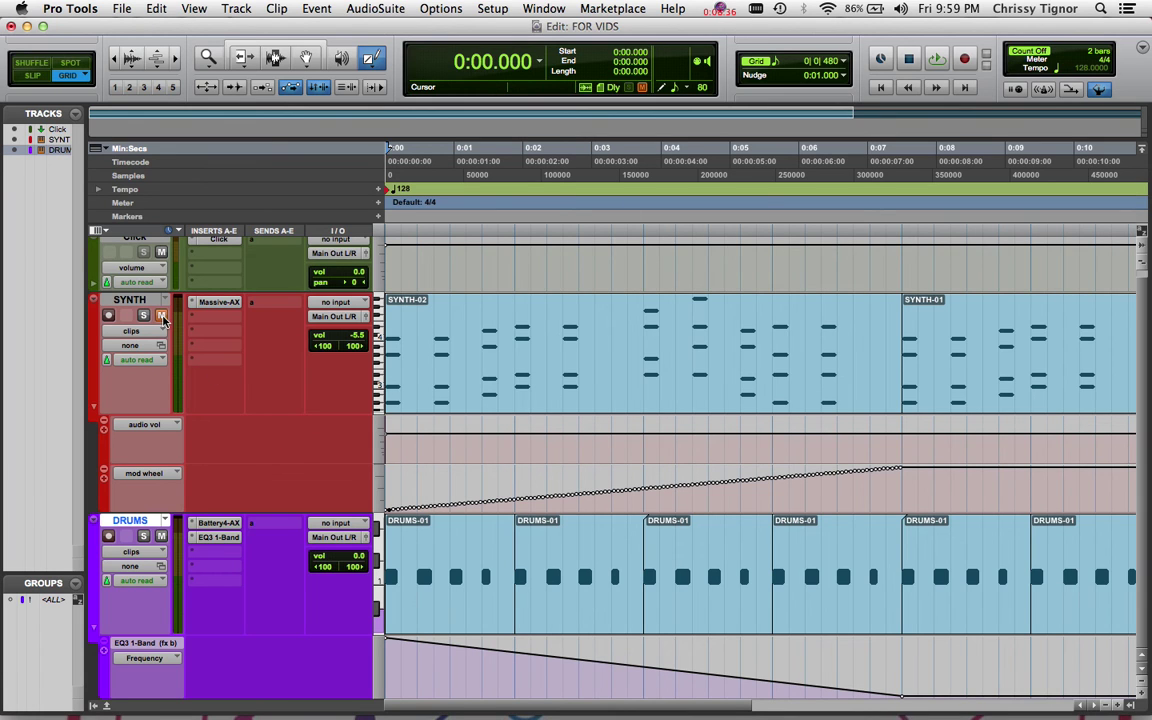
pyautogui.press('space')
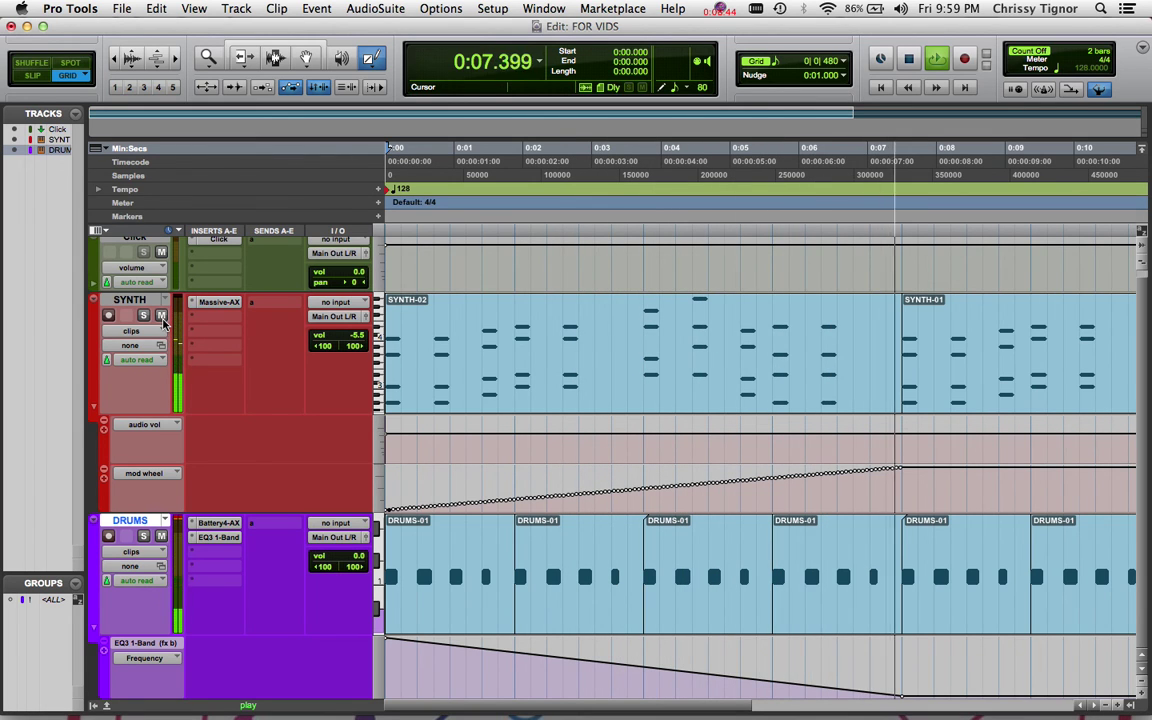
pyautogui.press('space')
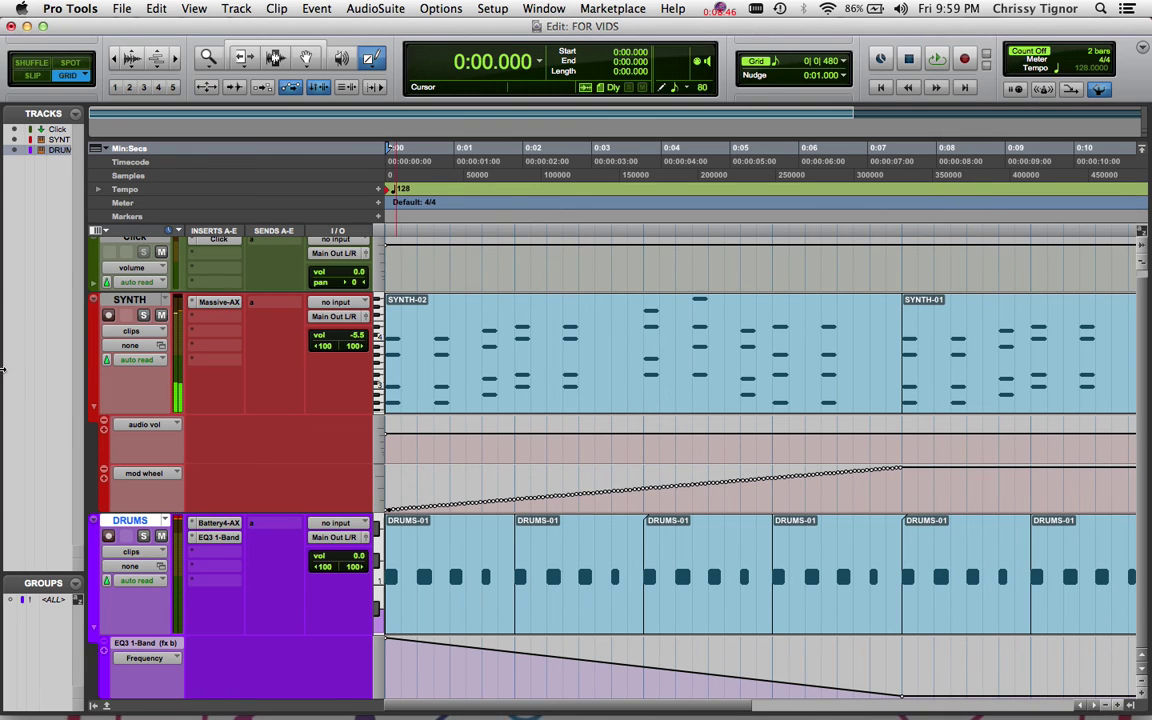
# Step: Check the DRUMS EQ3 filter, then open the Battery 4 sampler with the Dance One Kit
pyautogui.click(218, 537)
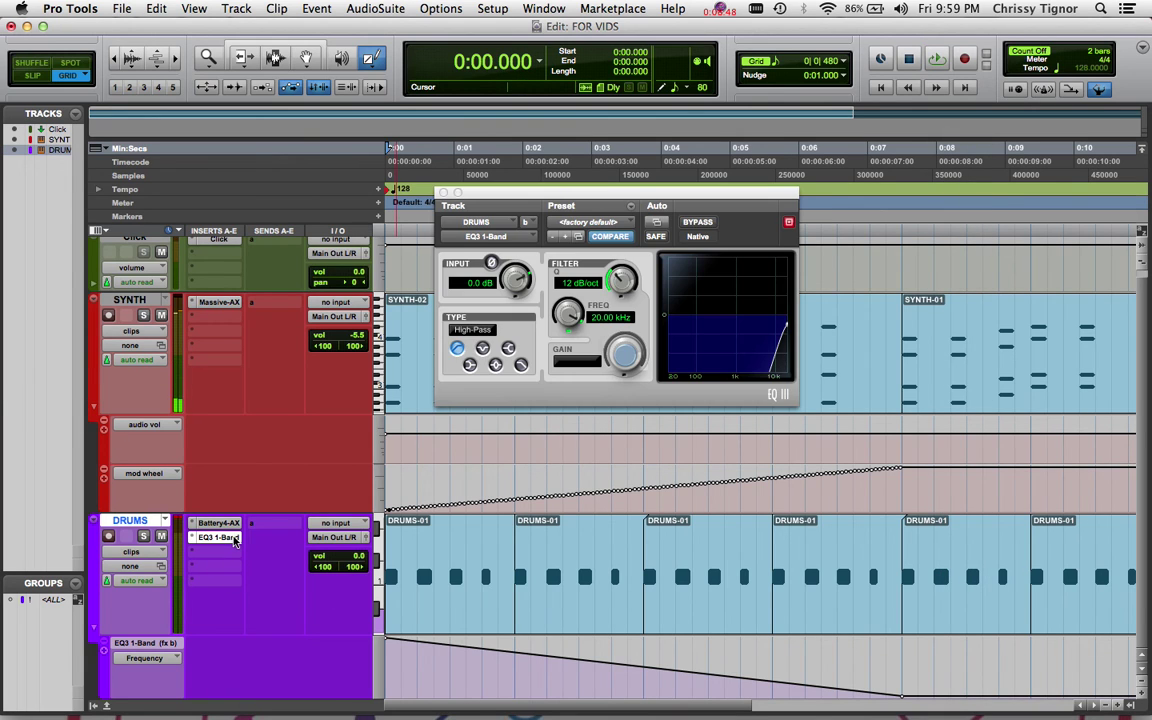
pyautogui.click(443, 192)
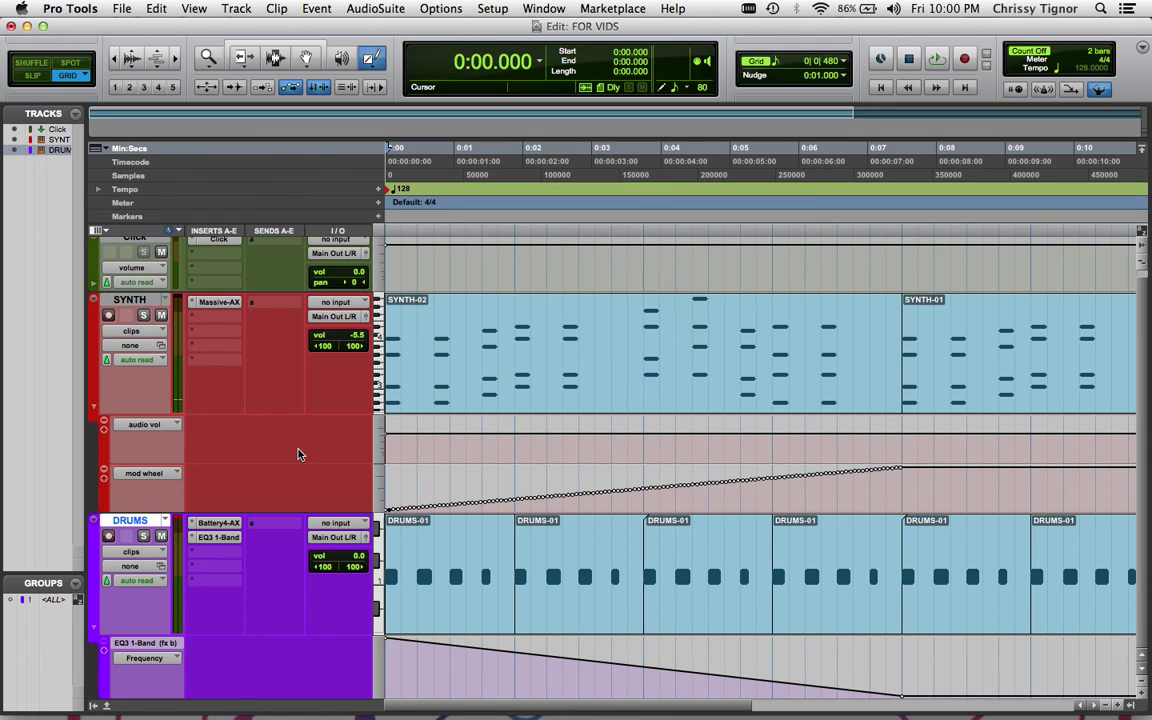
pyautogui.click(234, 526)
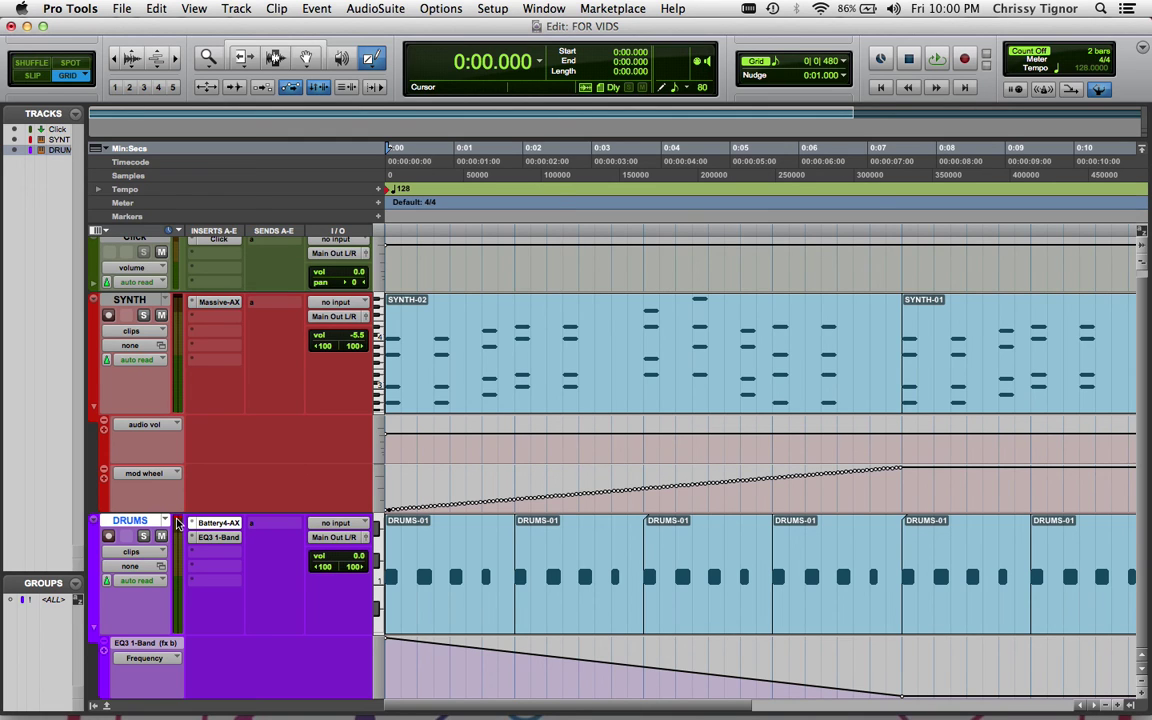
pyautogui.click(214, 523)
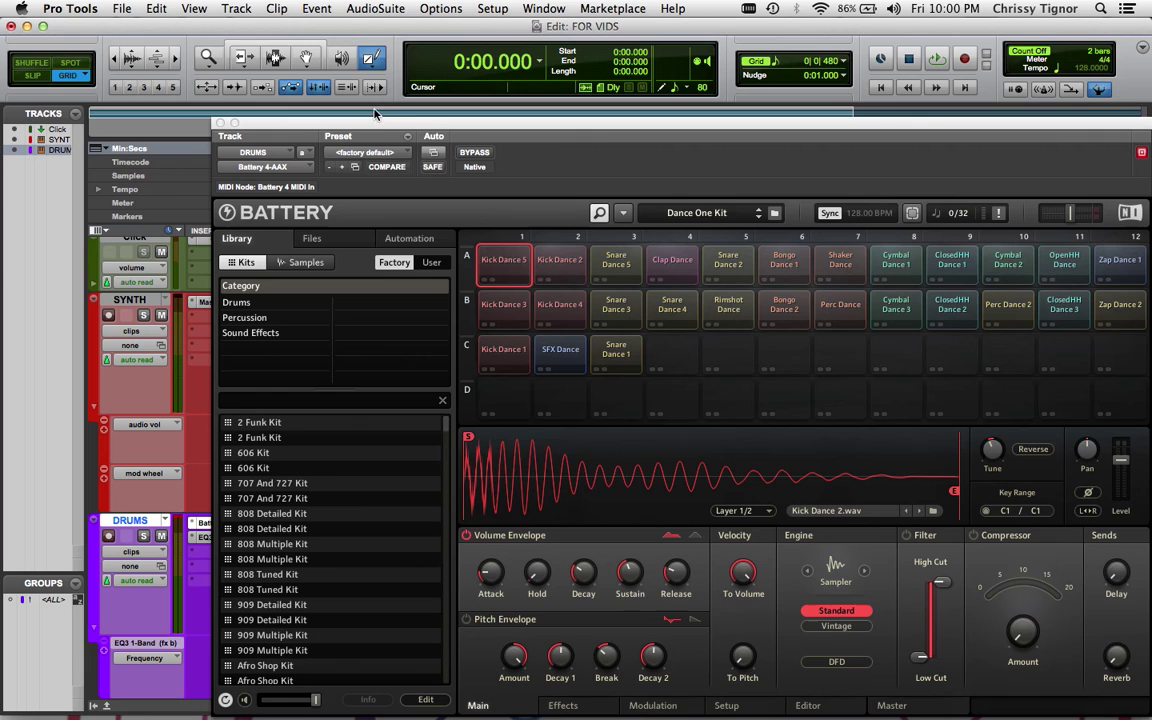
# Step: Position the Battery window and select and audition the Snare Dance 5 pad
pyautogui.moveTo(373, 121); pyautogui.dragTo(275, 33)
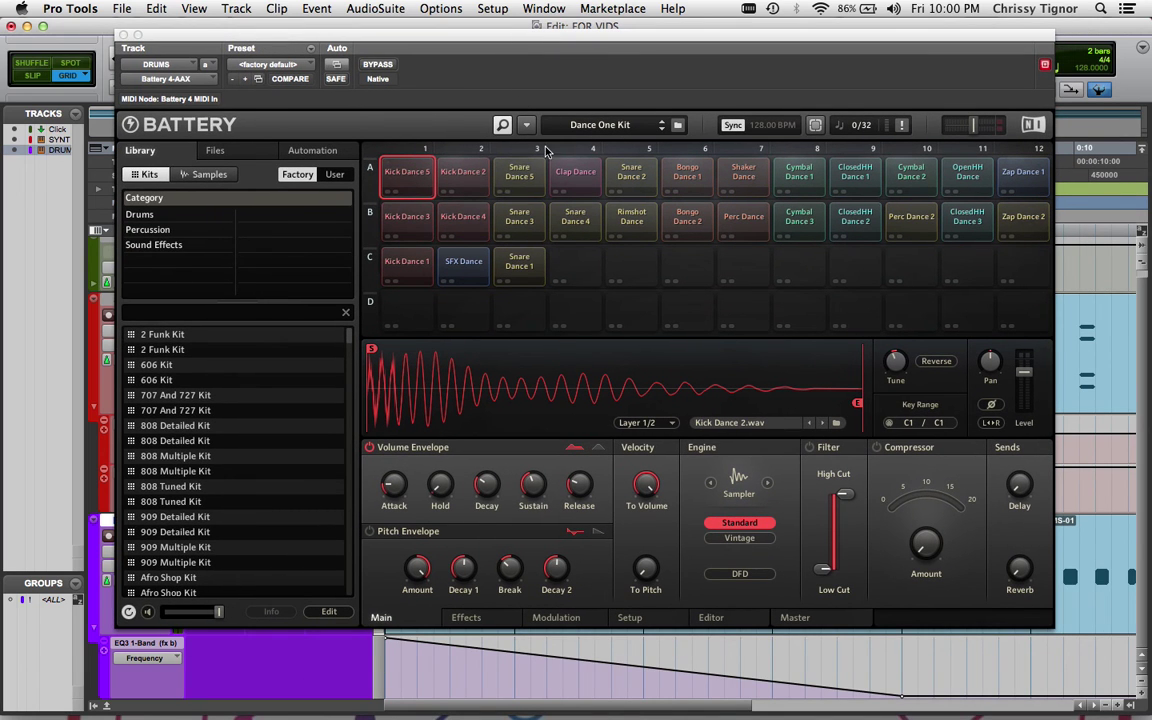
pyautogui.click(533, 180)
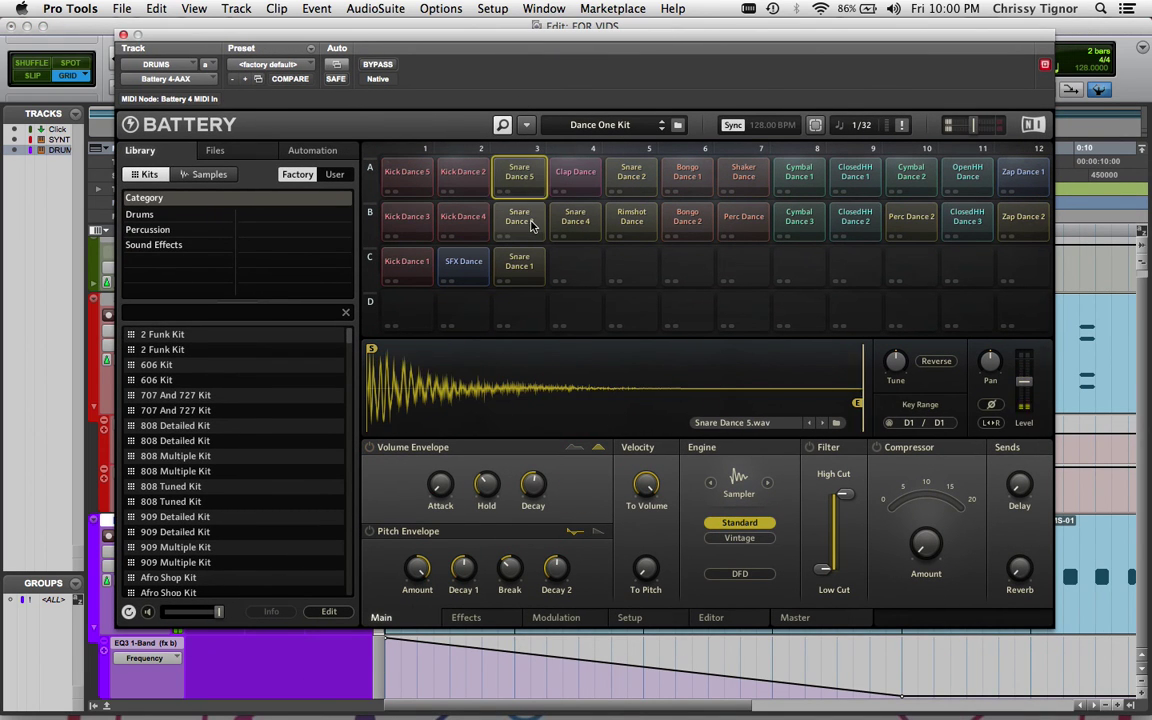
pyautogui.click(466, 178)
pyautogui.click(515, 175)
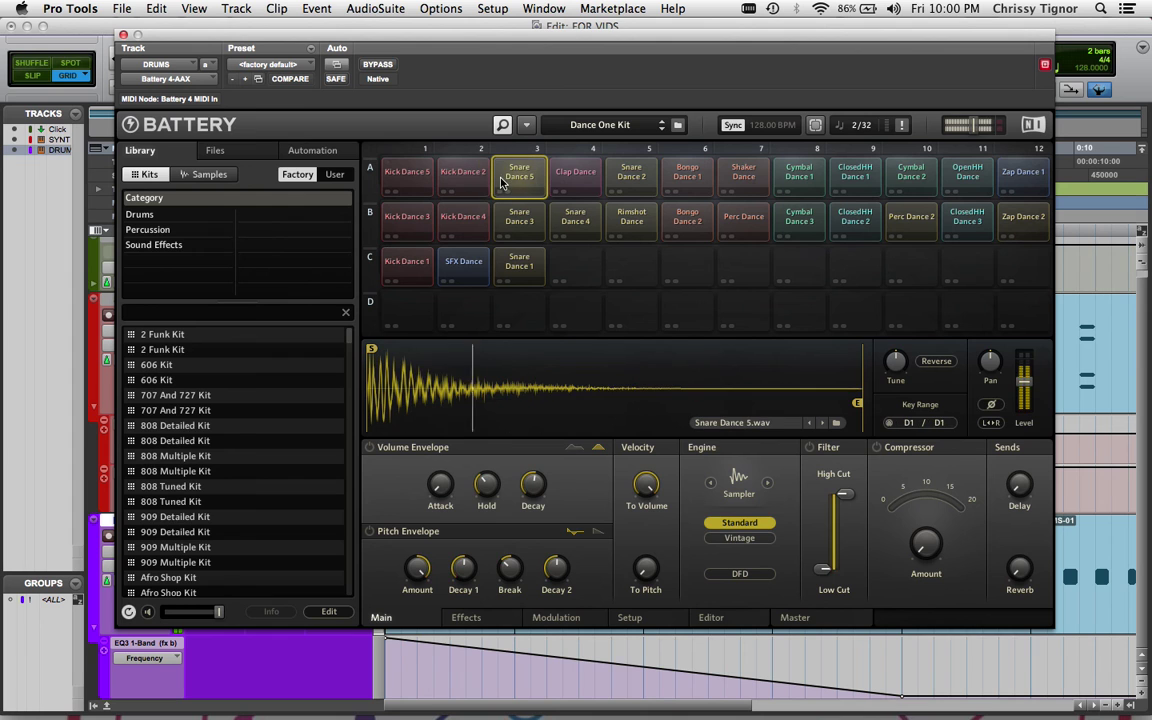
pyautogui.moveTo(355, 38); pyautogui.dragTo(325, 53)
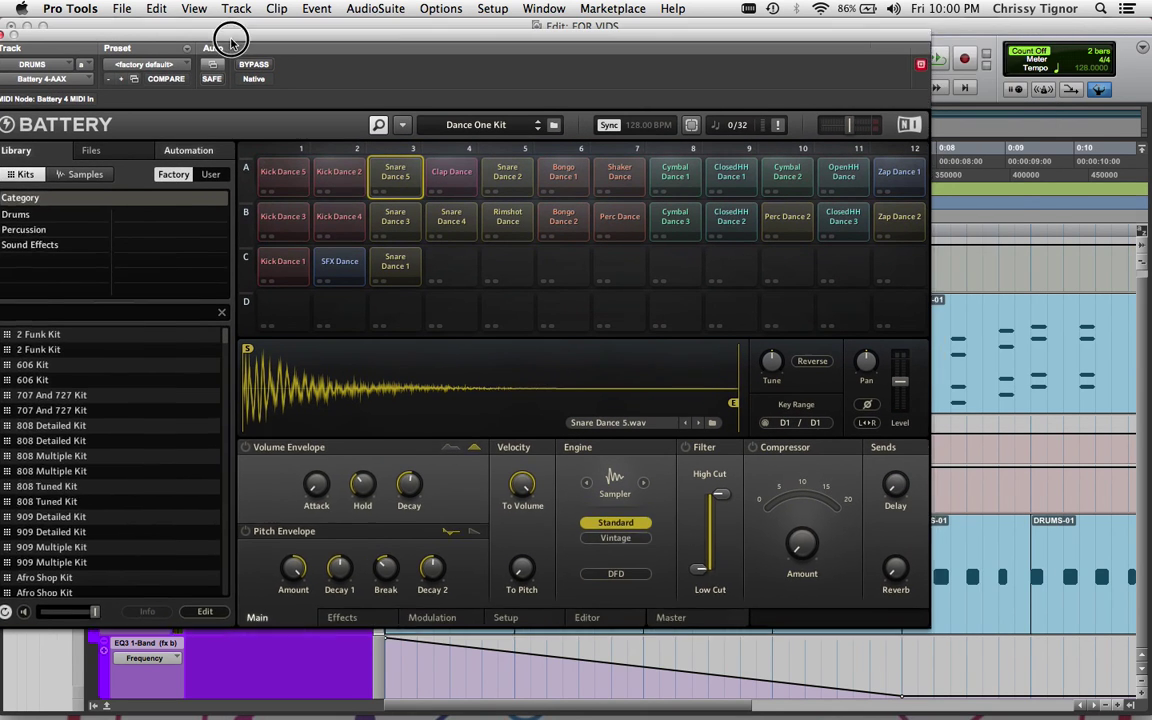
pyautogui.moveTo(491, 55); pyautogui.dragTo(375, 65)
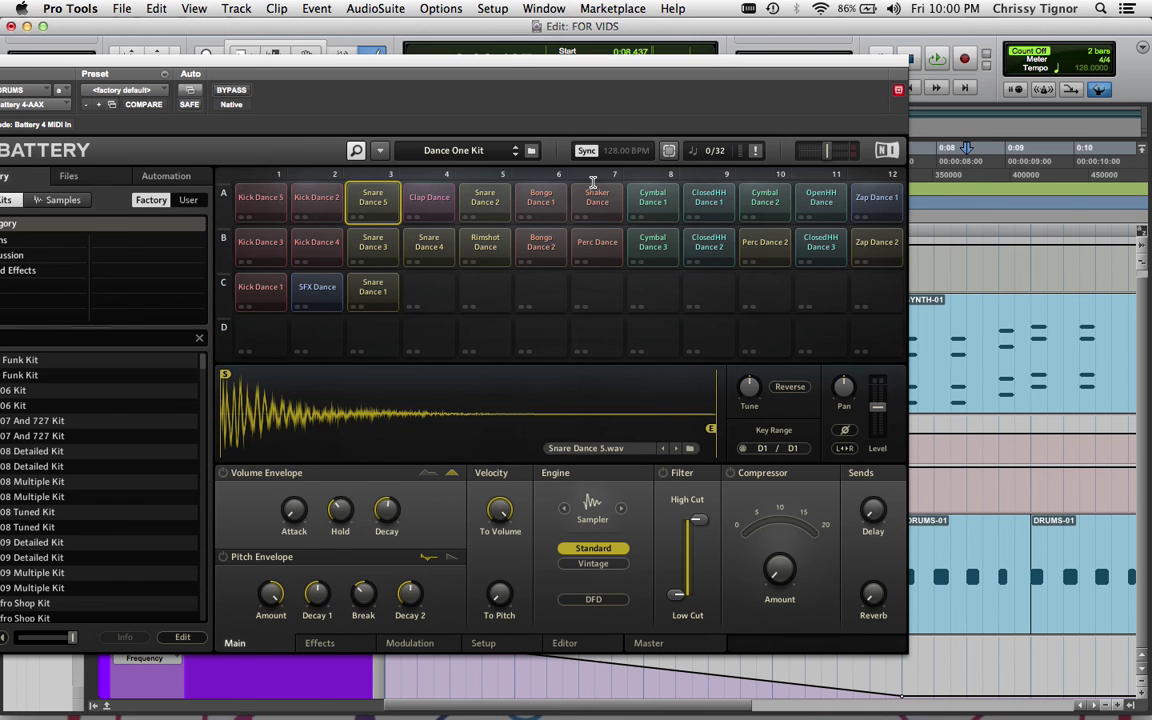
pyautogui.click(379, 205)
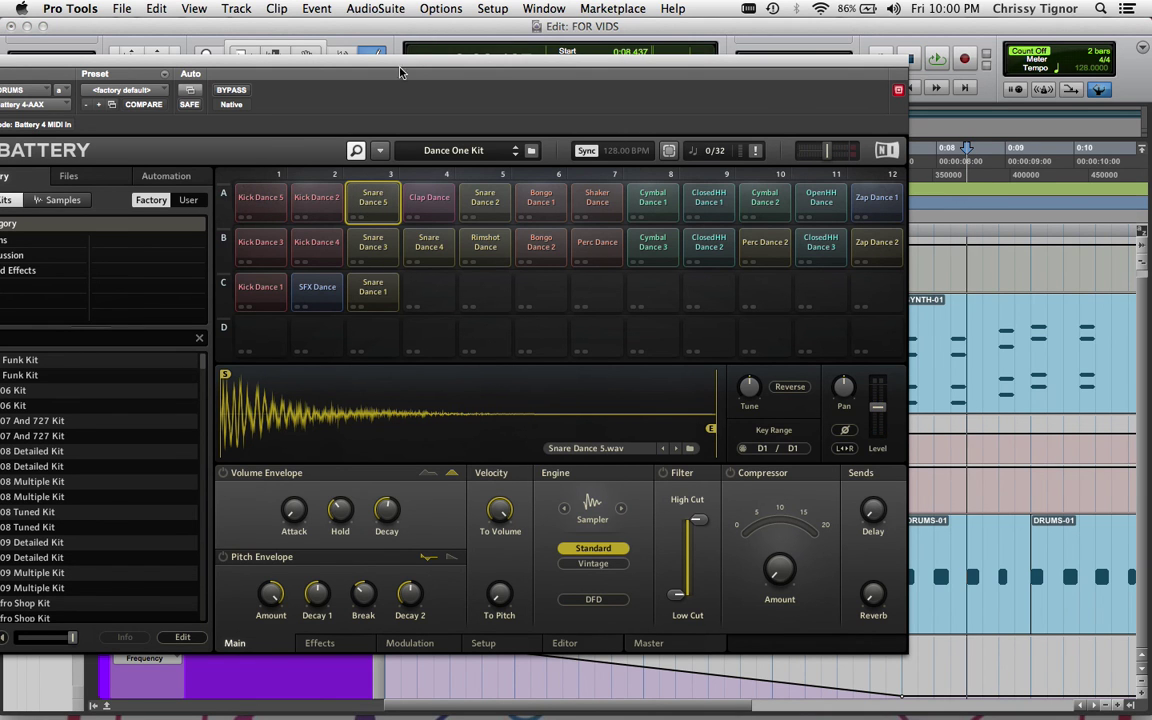
pyautogui.moveTo(400, 58); pyautogui.dragTo(542, 60)
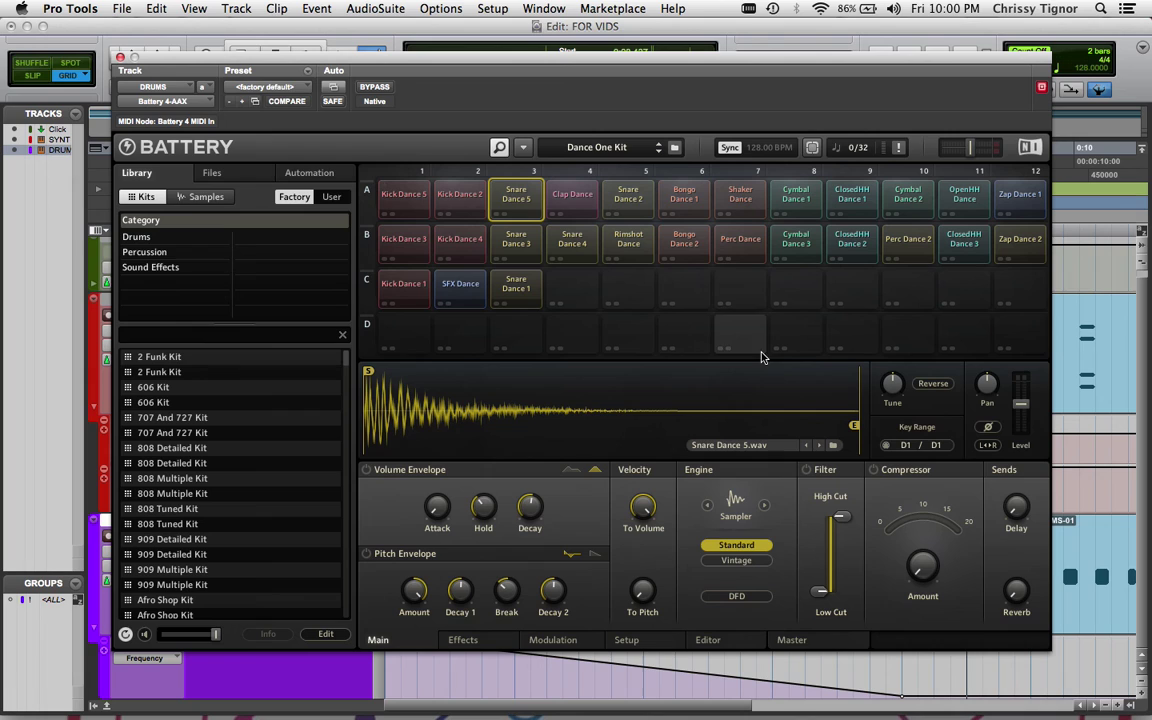
pyautogui.moveTo(897, 392)
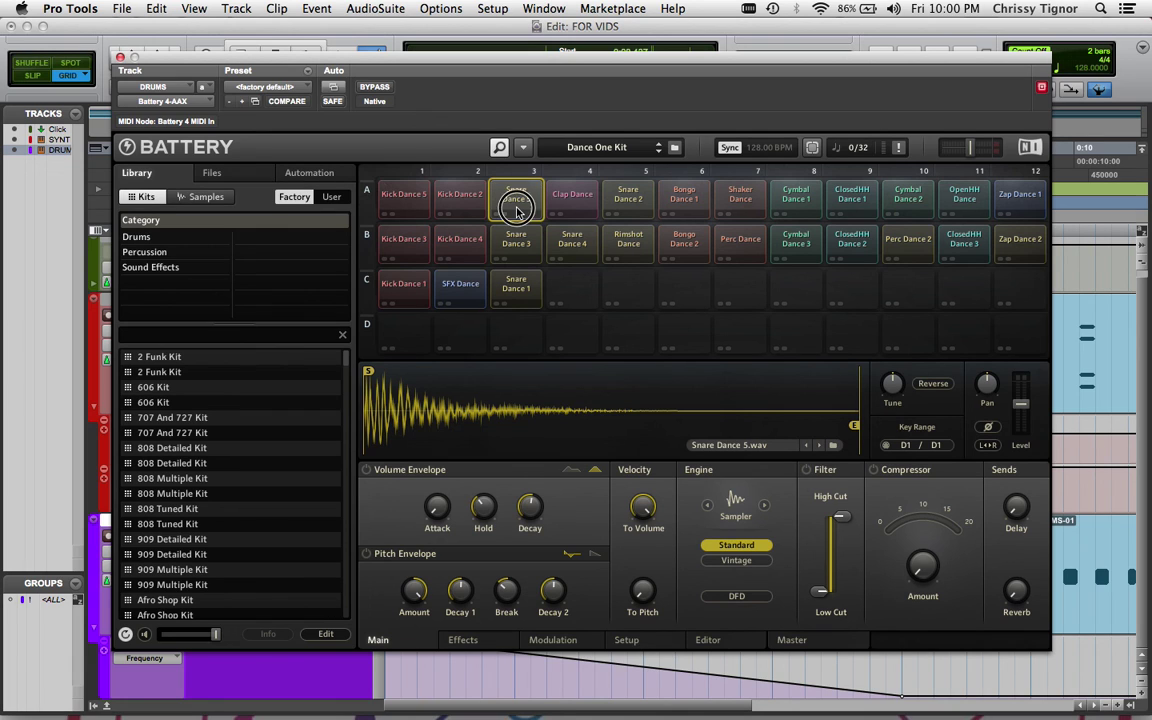
# Step: Enable host automation for the Snare Dance 5 Tune knob in Battery
pyautogui.rightClick(895, 390)
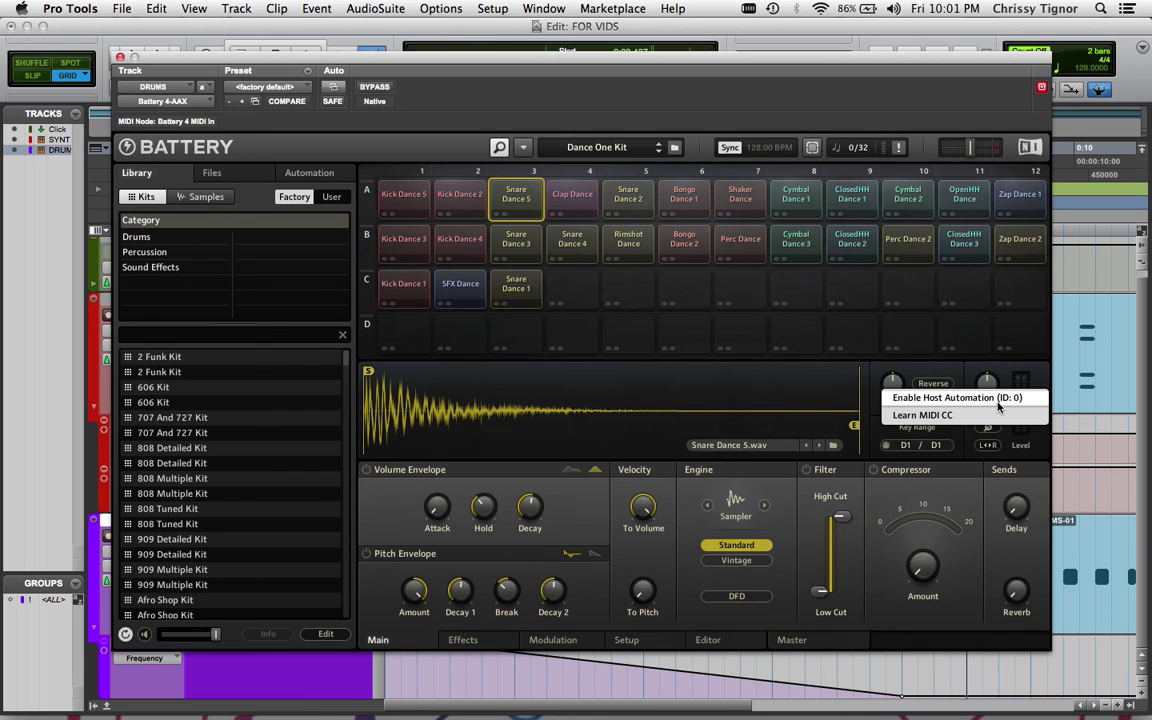
pyautogui.click(997, 405)
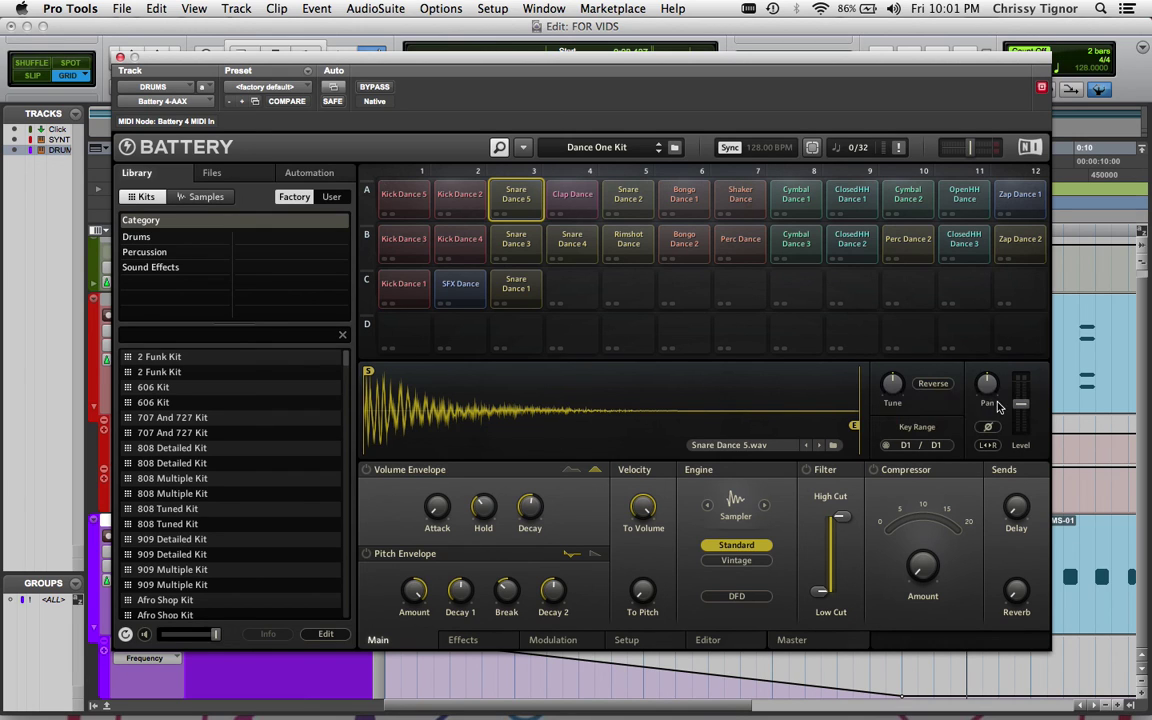
pyautogui.rightClick(895, 386)
pyautogui.click(920, 414)
# Step: Trigger the Snare Dance 5 pad a few times to hear the snare
pyautogui.click(527, 203)
pyautogui.click(527, 203)
pyautogui.click(527, 203)
# Step: Close Battery and open the DRUMS EQ3 1-Band, showing High-Pass at 20.0 Hz
pyautogui.click(120, 57)
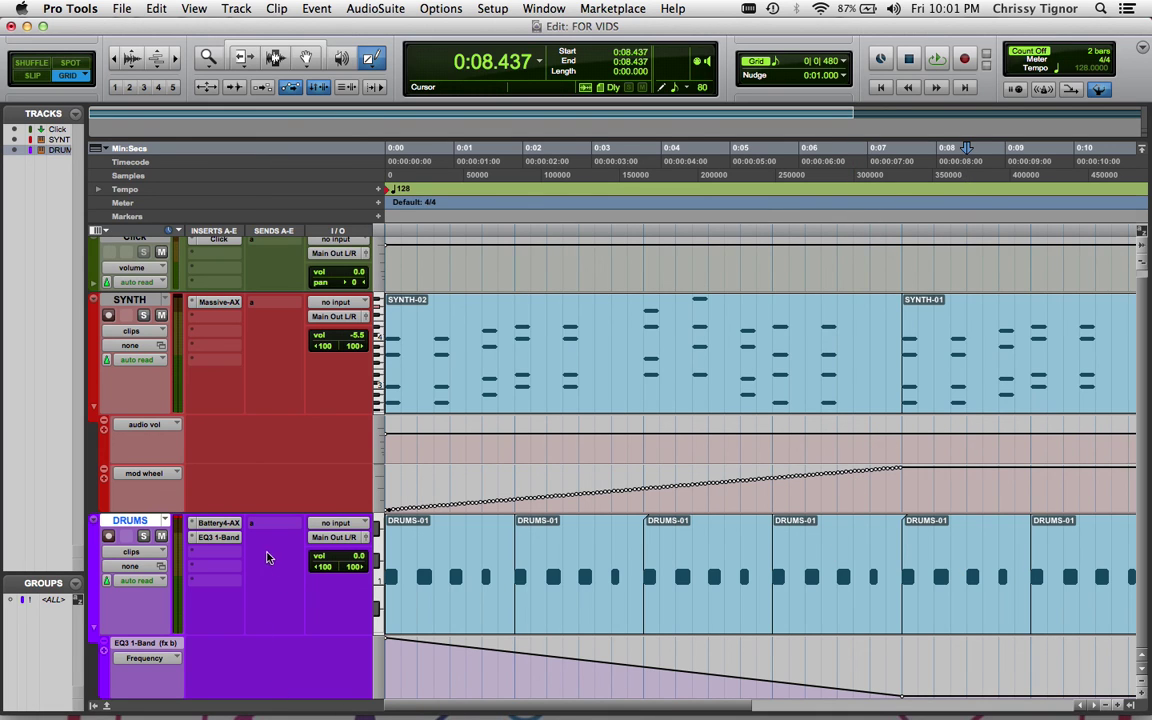
pyautogui.click(220, 538)
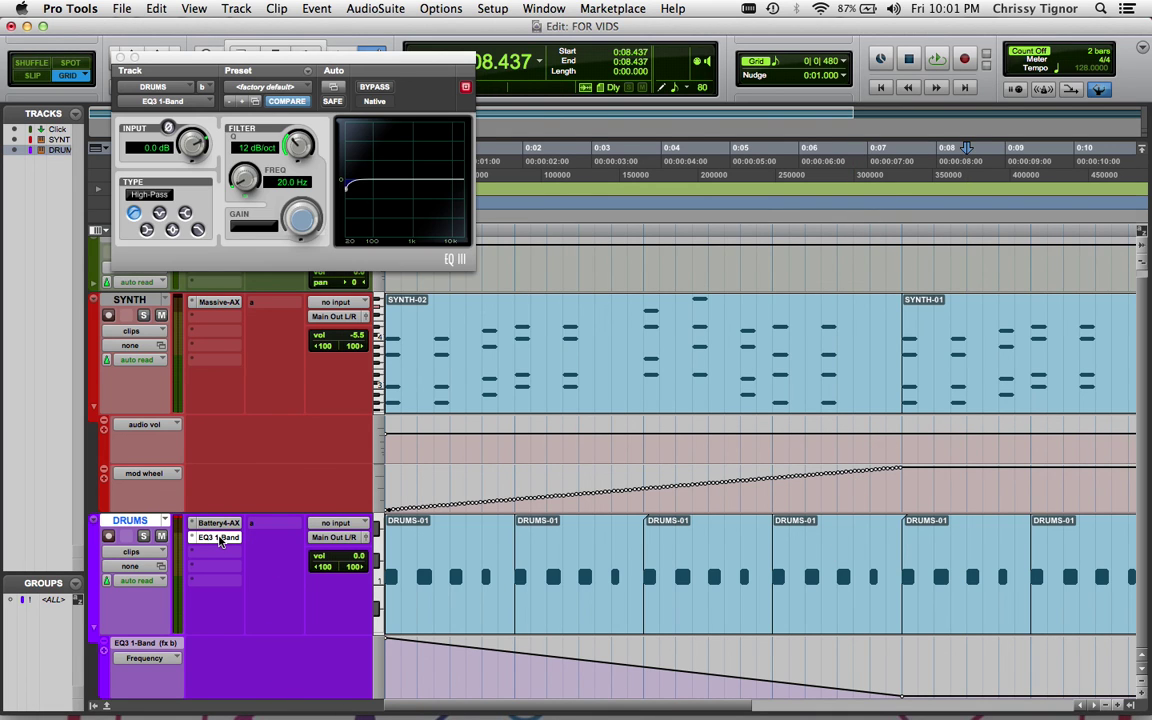